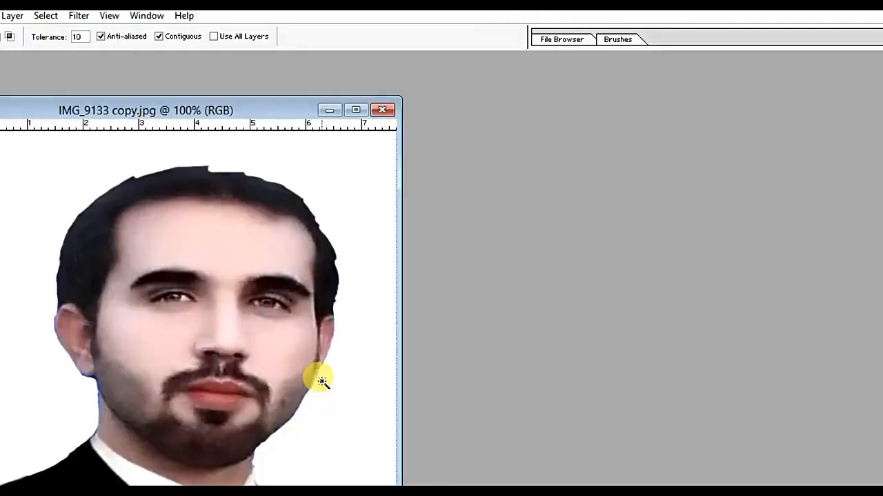
Select the man's white portrait background with the Magic Wand, fill it with bright blue and remove the selection
left_click(355, 112)
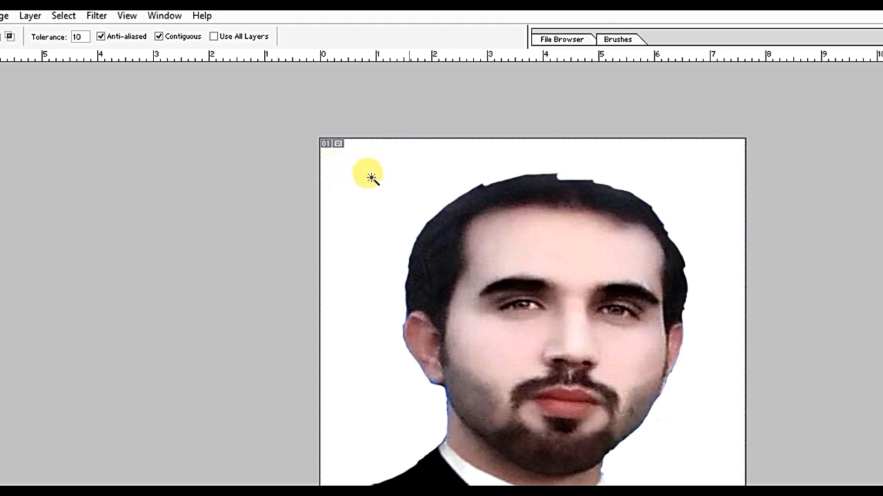
left_click(398, 171)
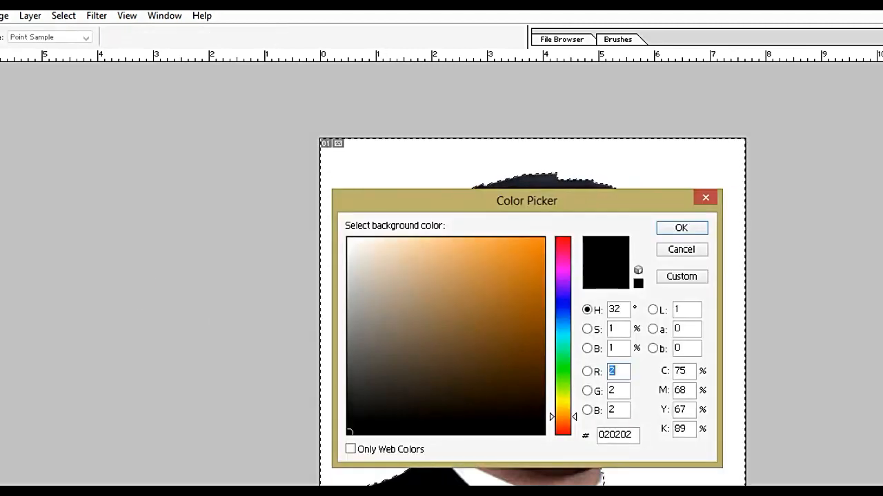
left_click(561, 302)
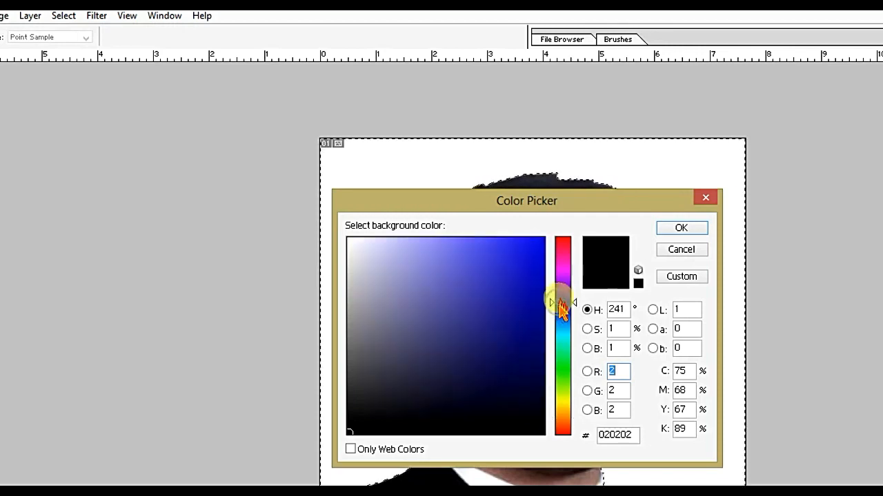
left_click(540, 243)
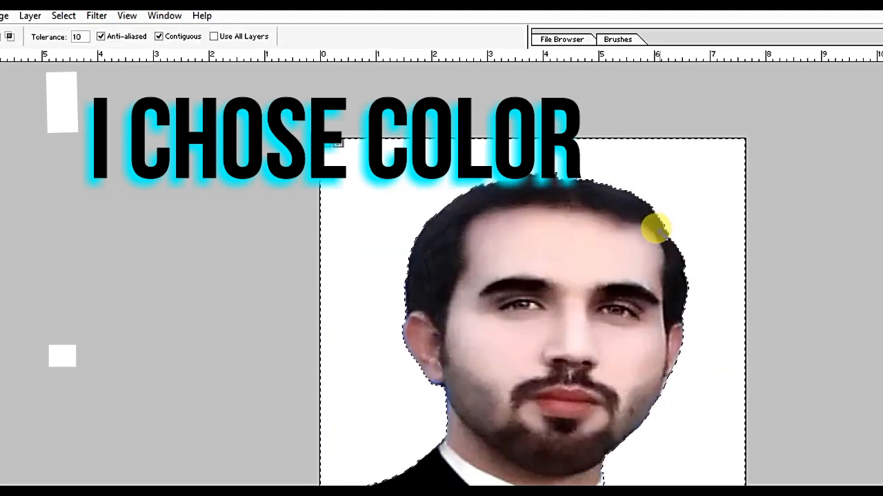
key("alt+BackSpace")
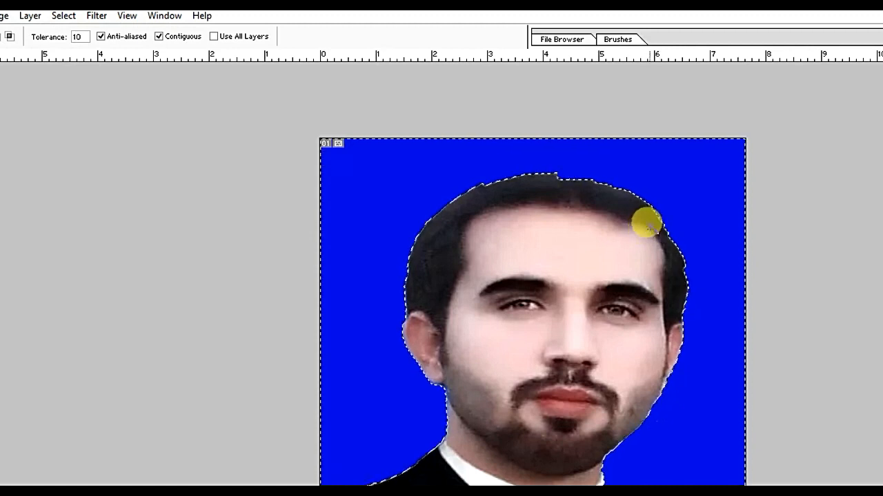
left_click(807, 147)
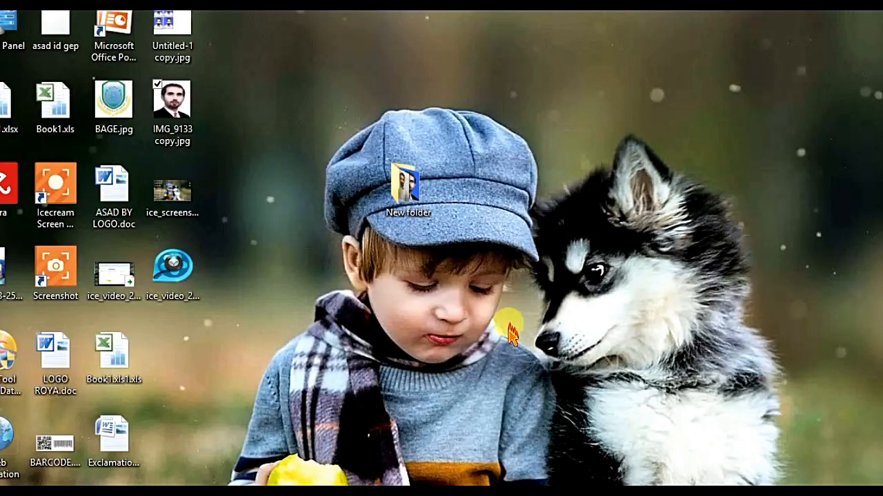
Open New folder on the desktop and look through its photos for another portrait to edit
left_click(424, 204)
double_click(424, 201)
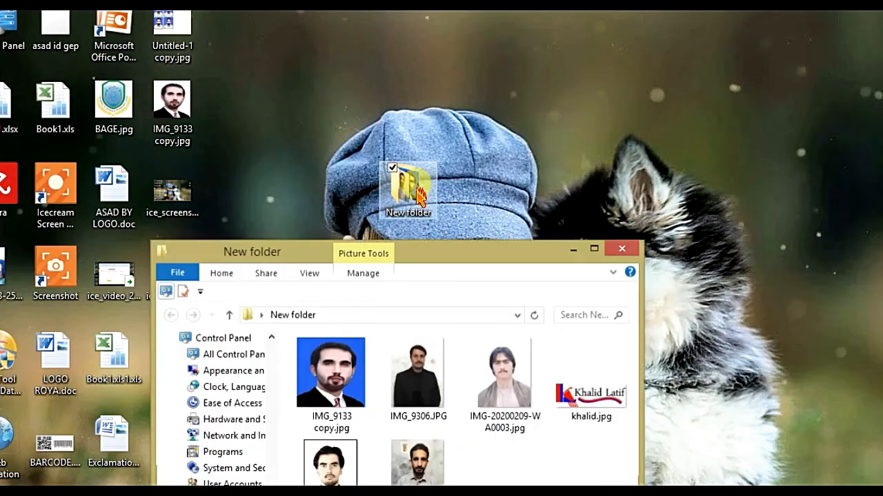
left_click(593, 249)
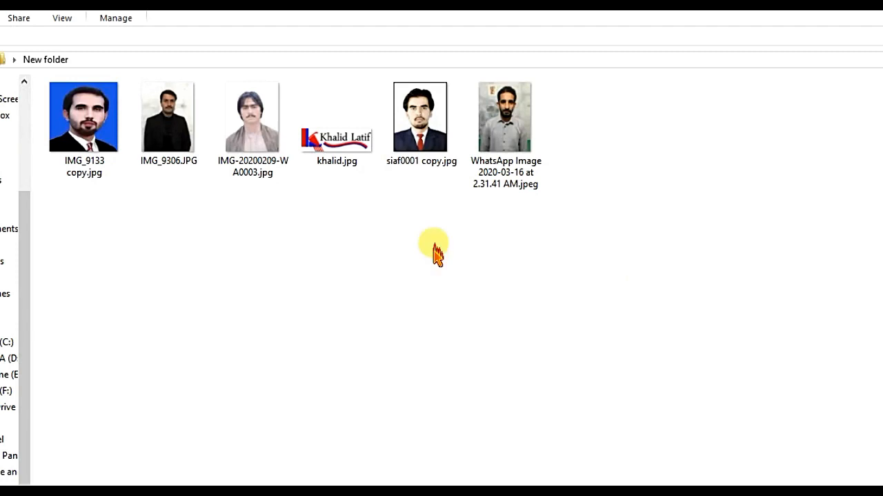
left_click_drag(170, 143, 231, 227)
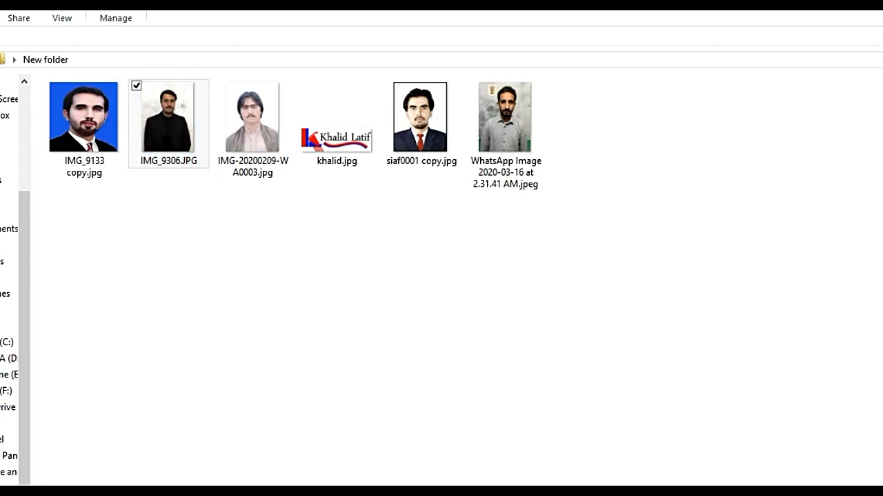
key("super+d")
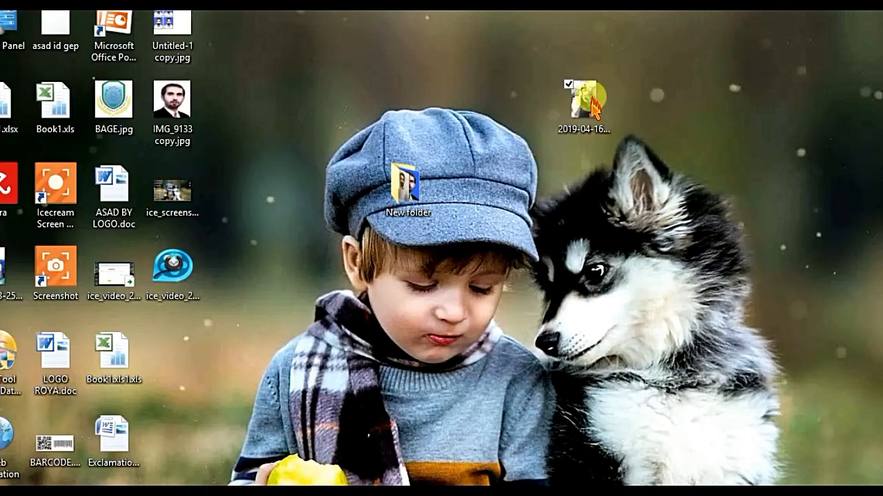
Bring the 2019-04-16 photo from the desktop into Photoshop and crop it to 3.5 × 4.5 cm around the boy's upper body
left_click_drag(581, 100, 170, 324)
left_click_drag(129, 113, 586, 118)
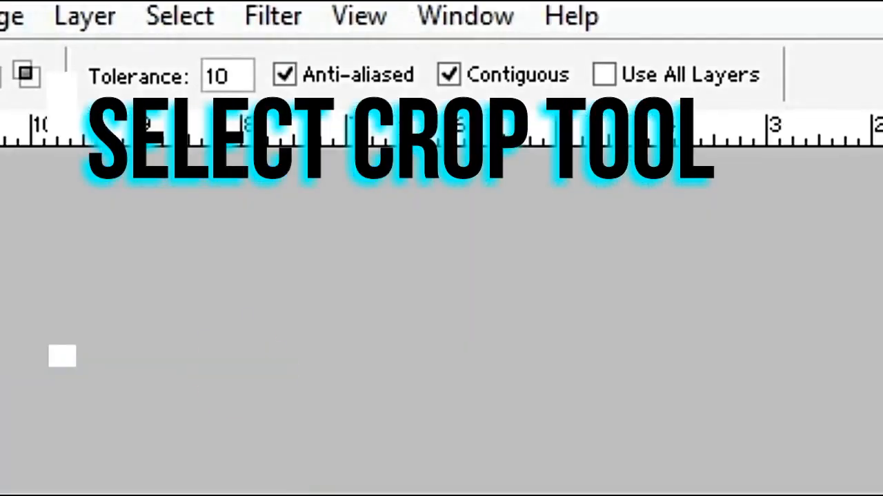
key("c")
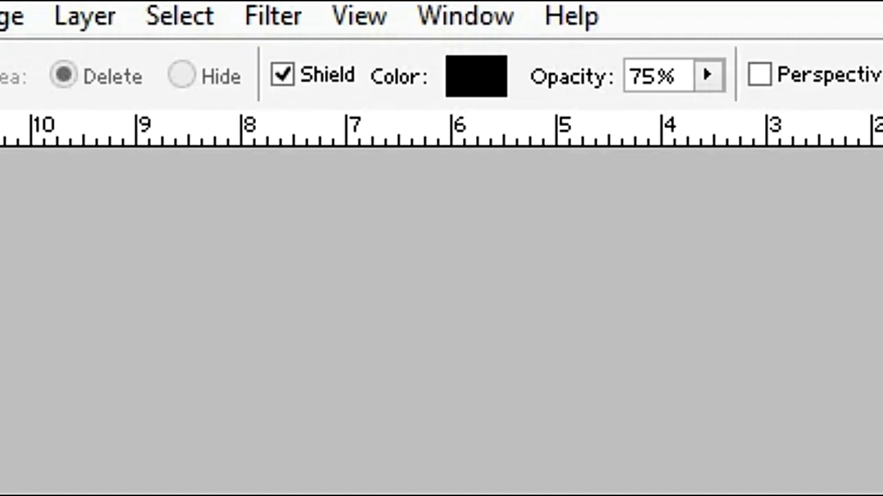
key("Return")
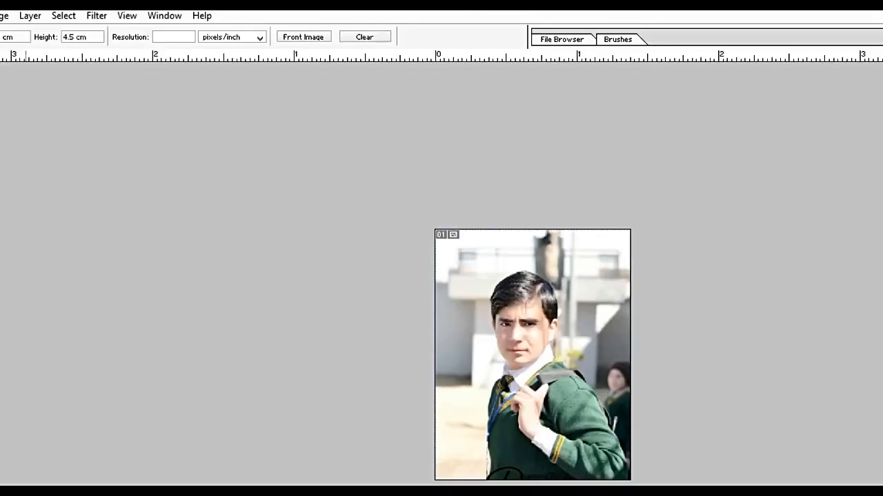
Select the bright sky and building areas behind the boy's head with the Magic Wand at tolerance 10
key("w")
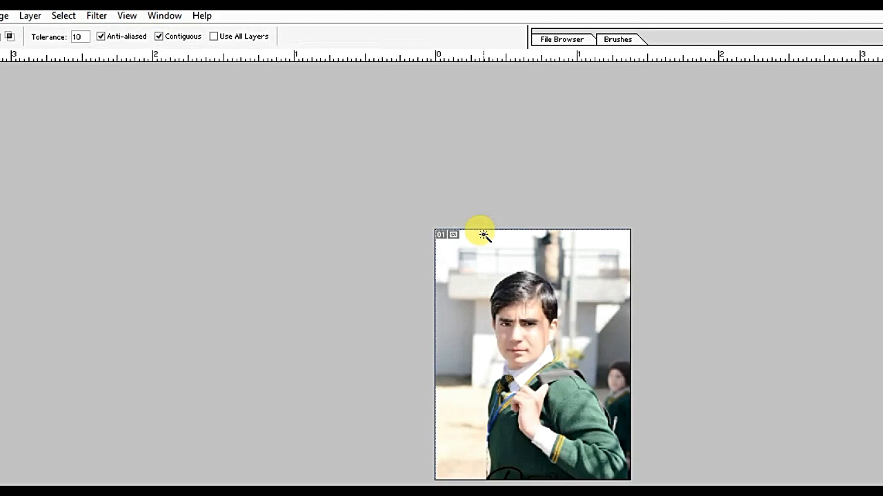
left_click(609, 262)
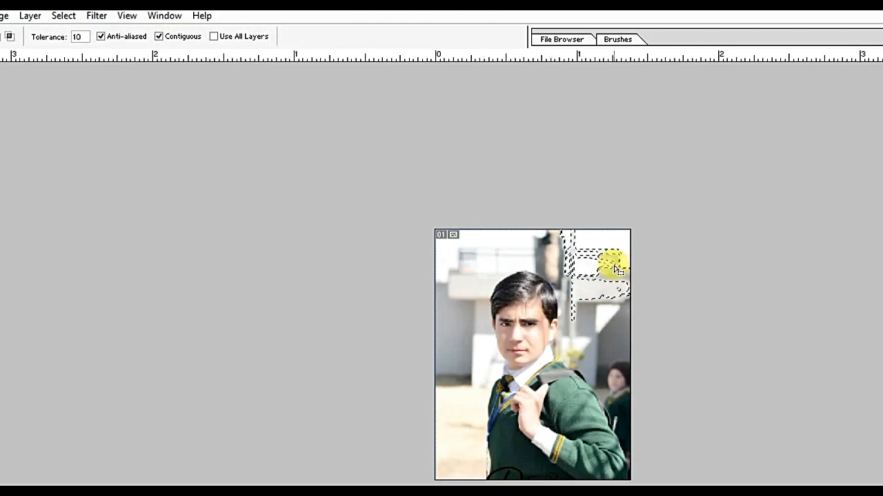
left_click(526, 255)
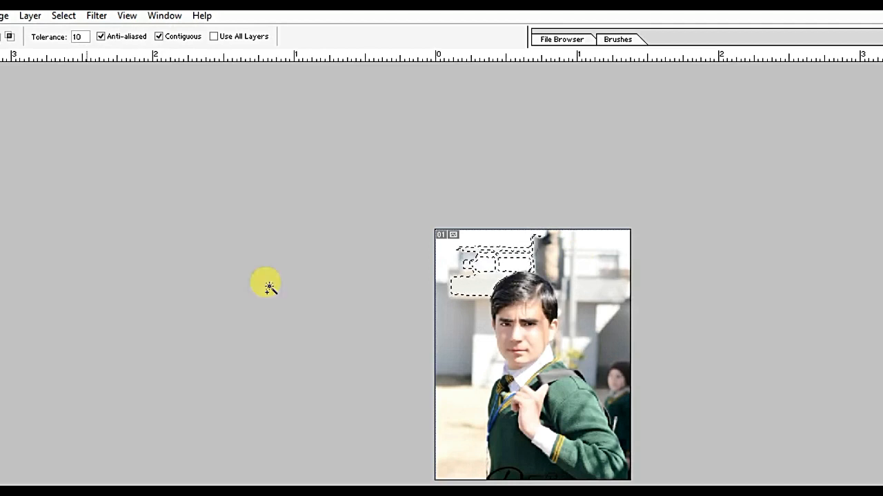
left_click(452, 315, "shift")
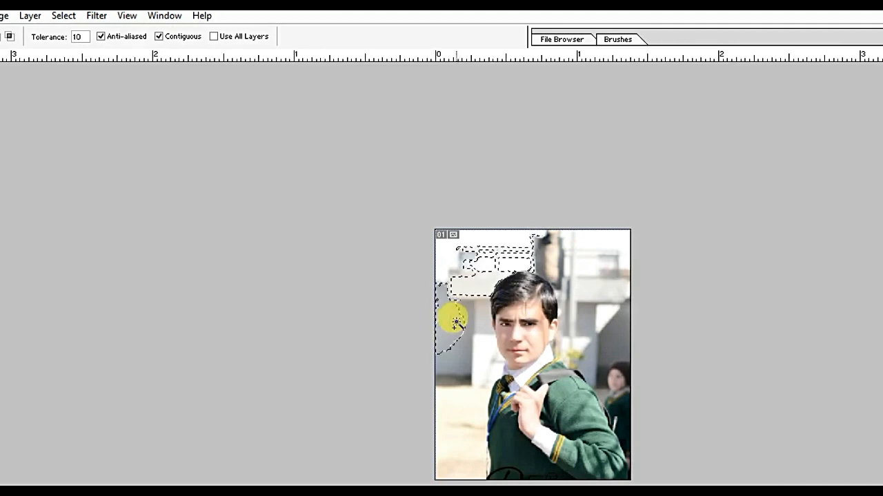
left_click(445, 259, "shift")
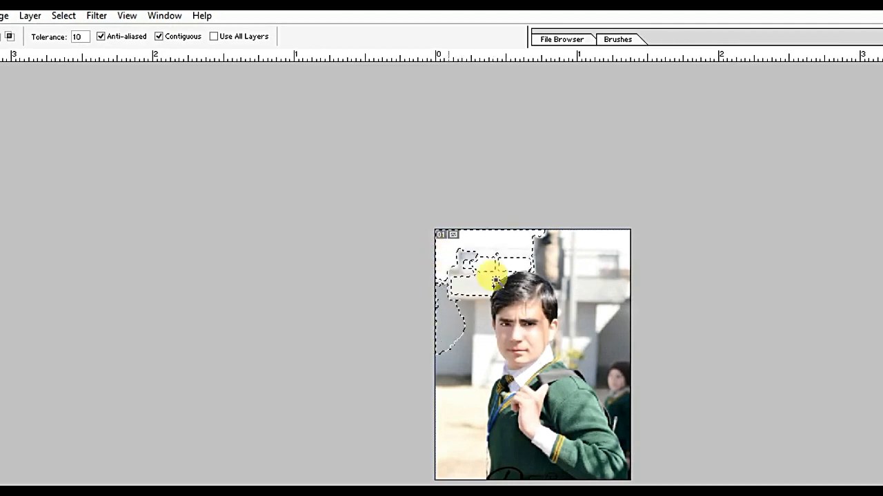
left_click(568, 283, "shift")
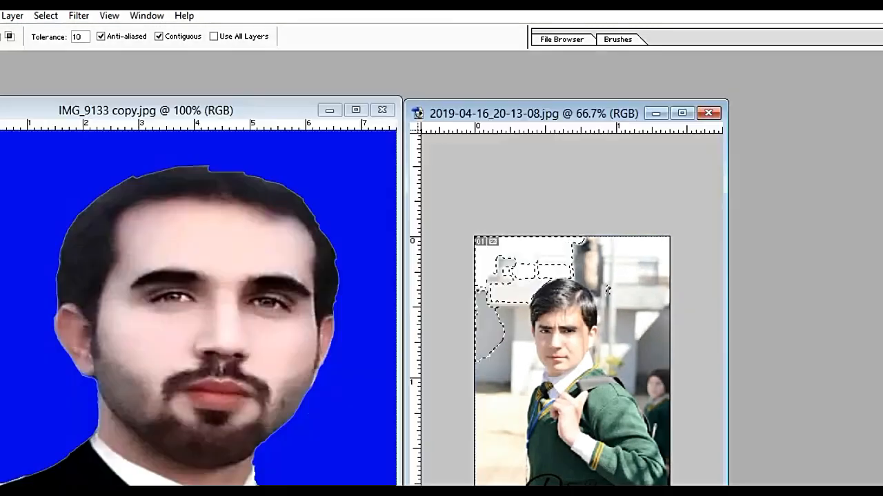
Extend the Magic Wand selection in the boy's photo to the pole, the building and wall behind him, and the sandy ground
left_click(205, 112)
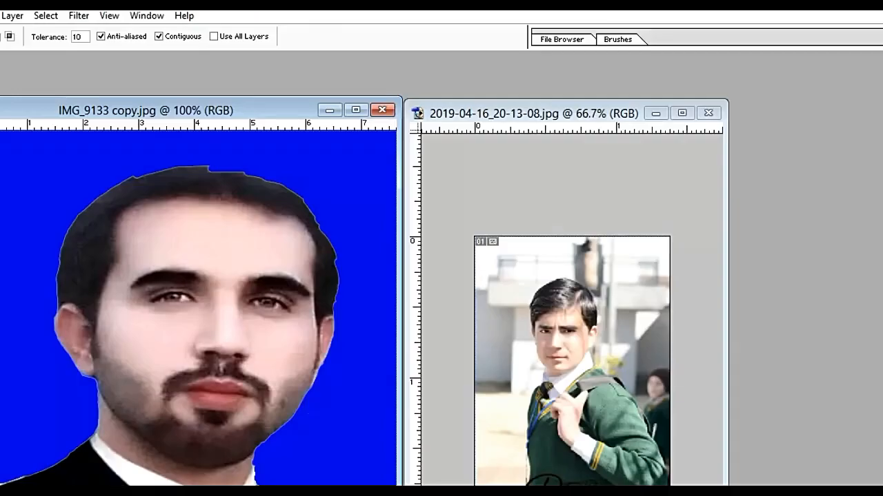
left_click(595, 260)
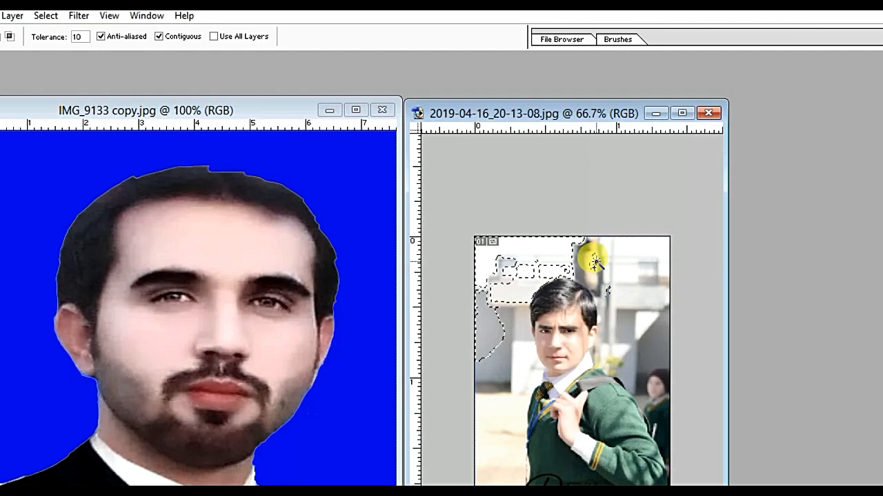
left_click(648, 267, "shift")
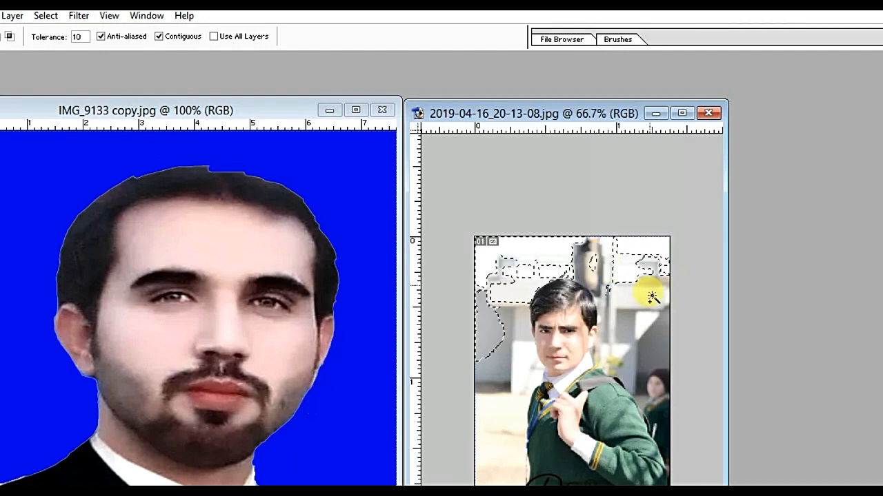
left_click(643, 336, "shift")
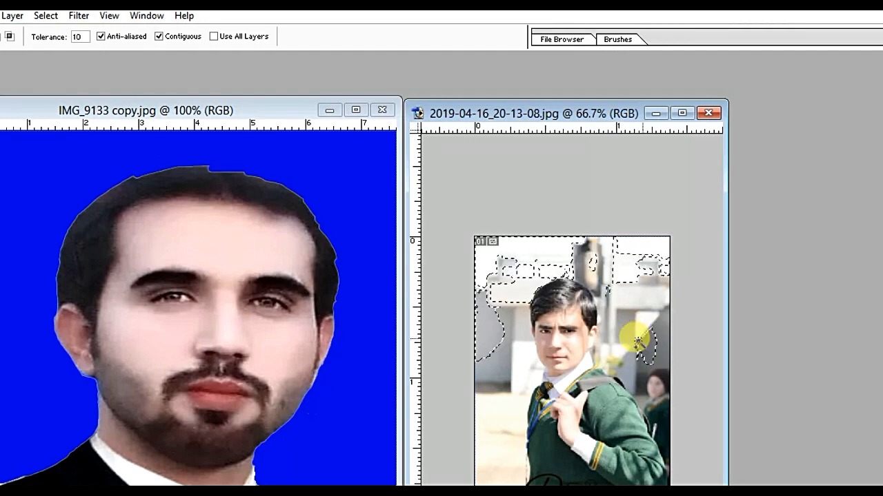
left_click(638, 297, "shift")
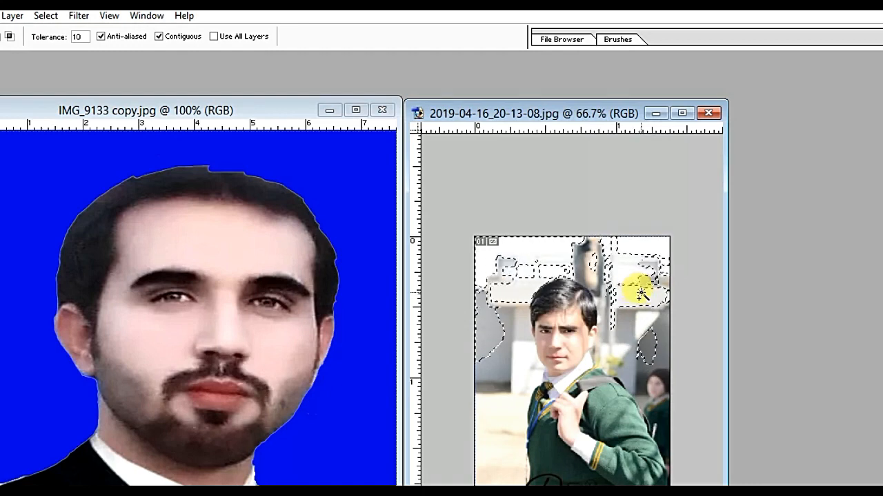
left_click(501, 383, "shift")
left_click(485, 422, "shift")
left_click(489, 356, "shift")
left_click(640, 368, "shift")
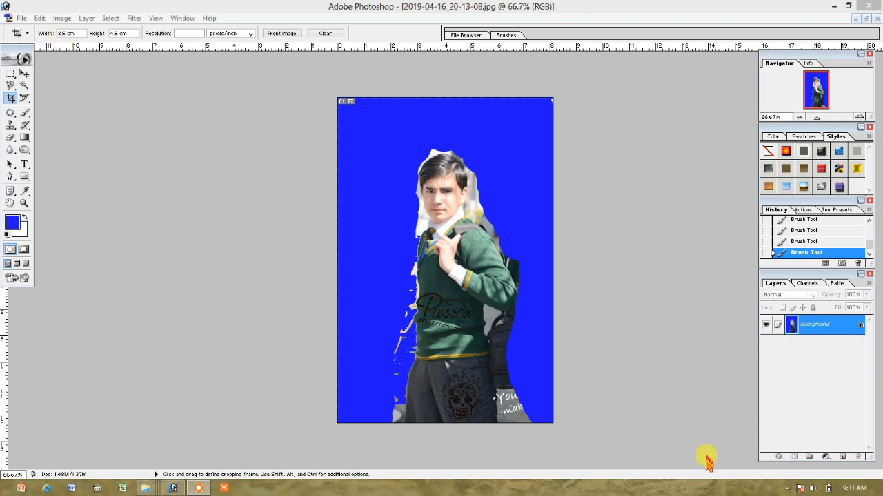
left_click(786, 489)
left_click(683, 398)
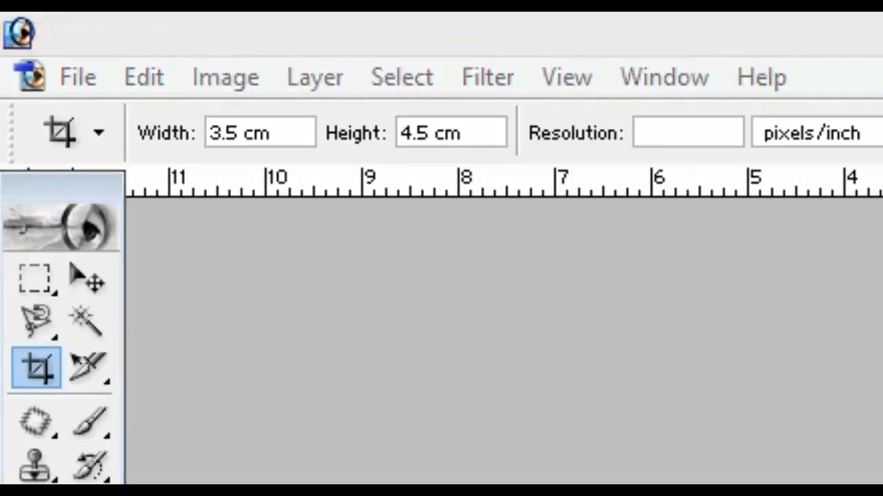
Set the Crop tool's resolution to 300 pixels/inch
left_click(174, 111)
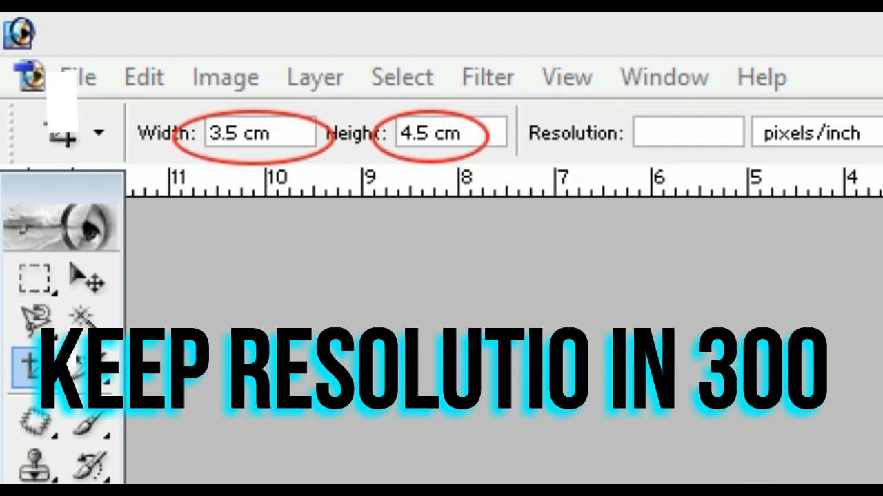
left_click(666, 134)
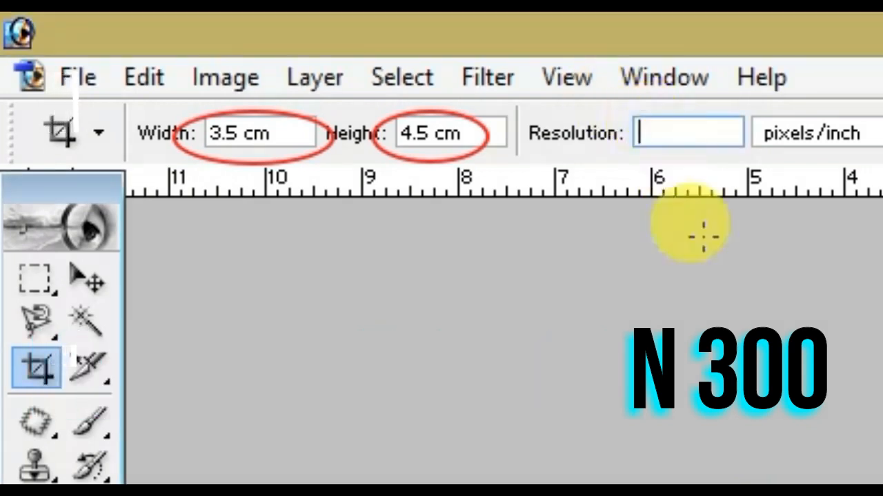
type("300")
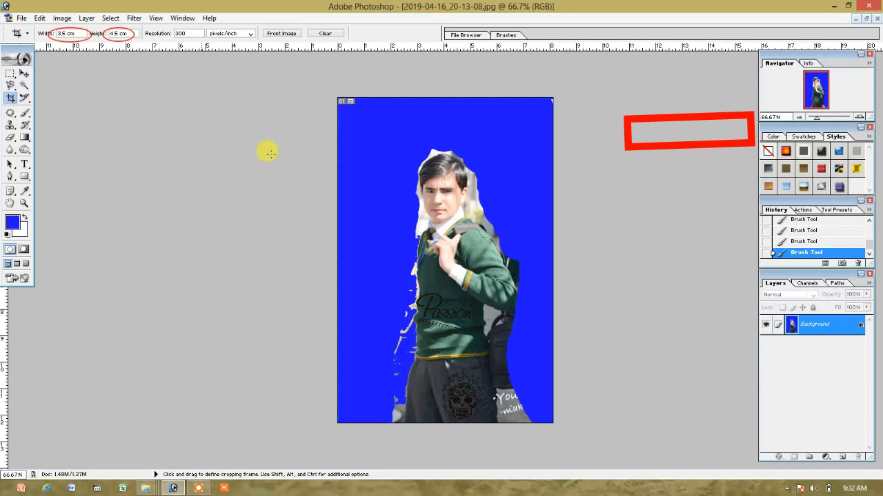
Crop the blue-background photo to a 3.5 × 4.5 cm frame around the boy's head and chest
left_click_drag(351, 116, 495, 300)
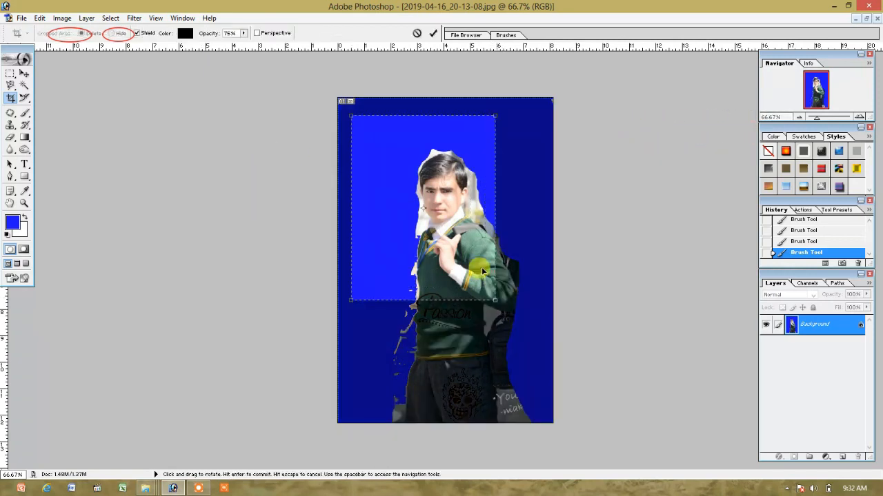
left_click_drag(467, 259, 498, 256)
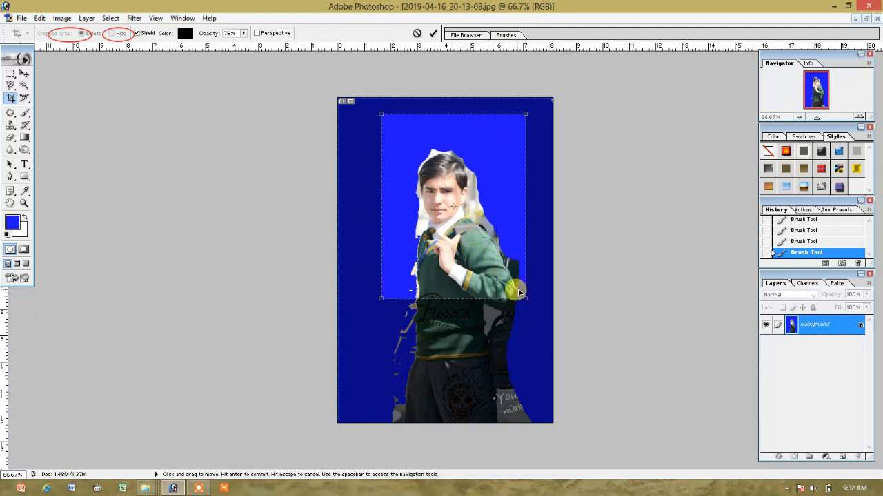
left_click_drag(526, 297, 485, 260)
left_click_drag(451, 231, 464, 253)
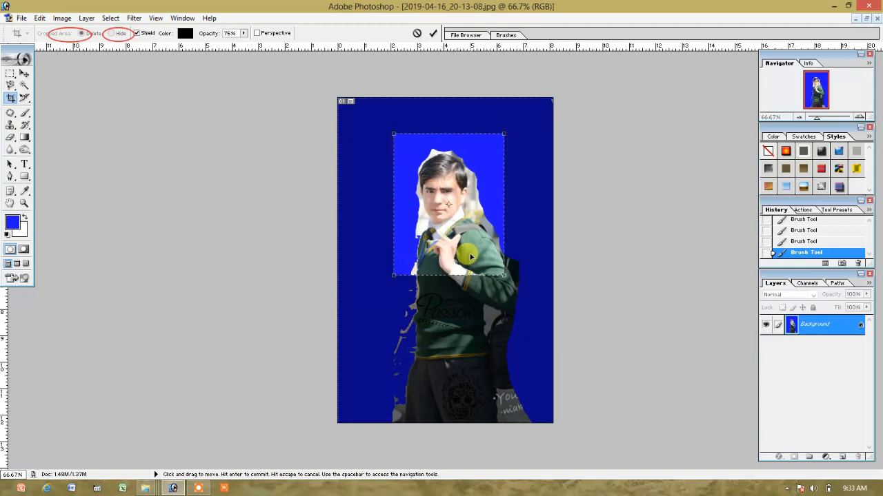
double_click(468, 256)
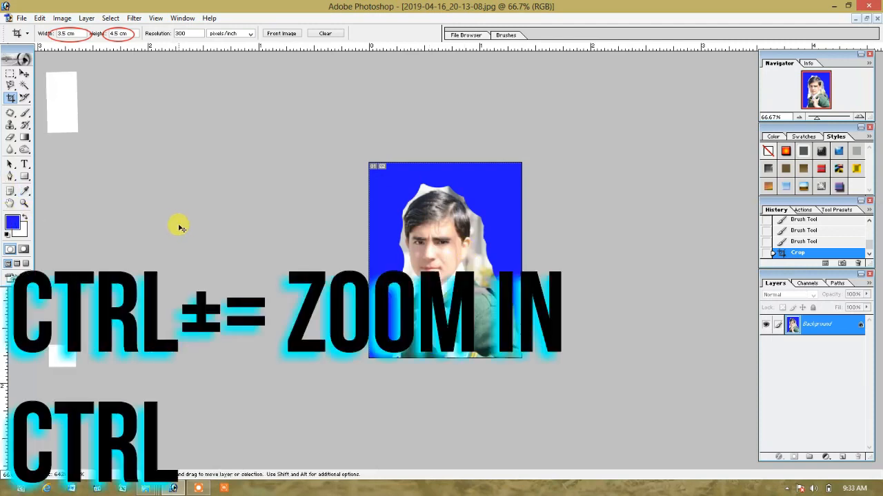
Magnify the boy's face to 400% and activate the Brush tool
key("ctrl+equal")
key("ctrl+equal")
key("ctrl+equal")
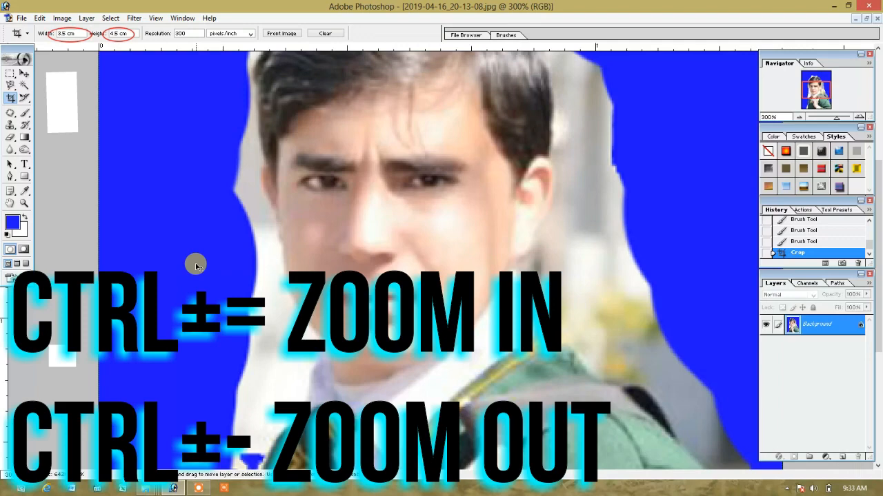
key("ctrl+equal")
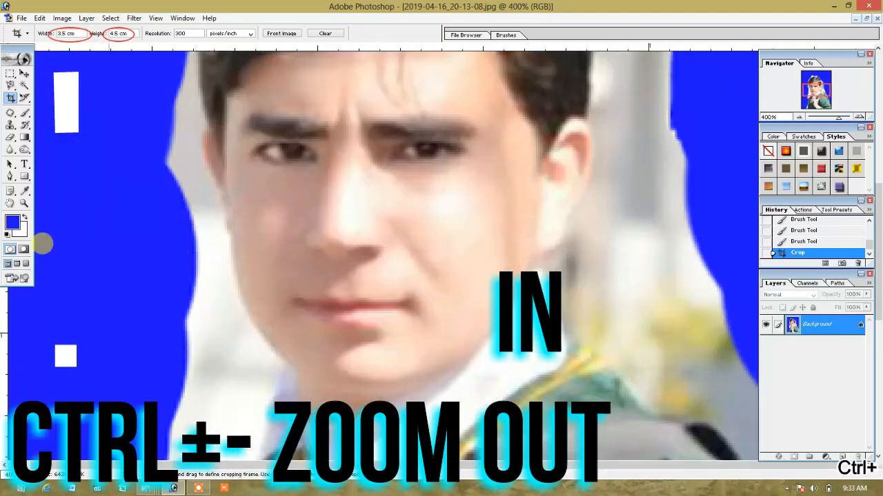
left_click_drag(23, 118, 55, 112)
left_click(163, 321)
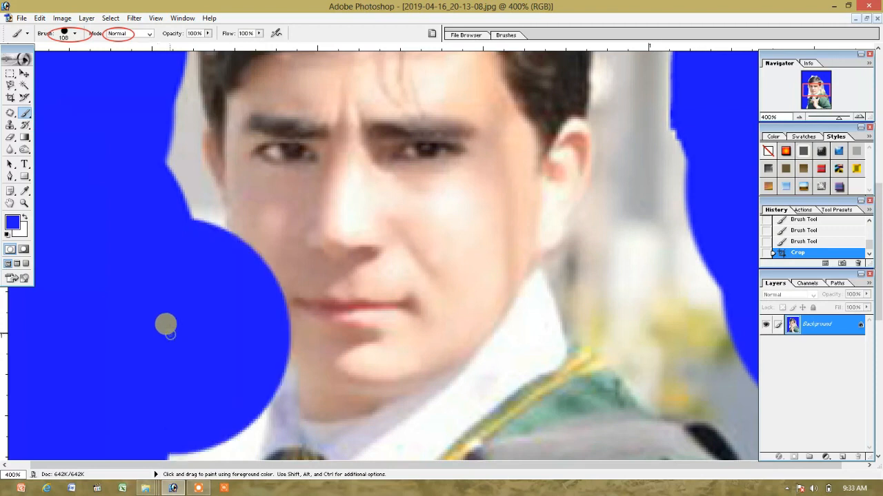
key("ctrl")
key("ctrl+z")
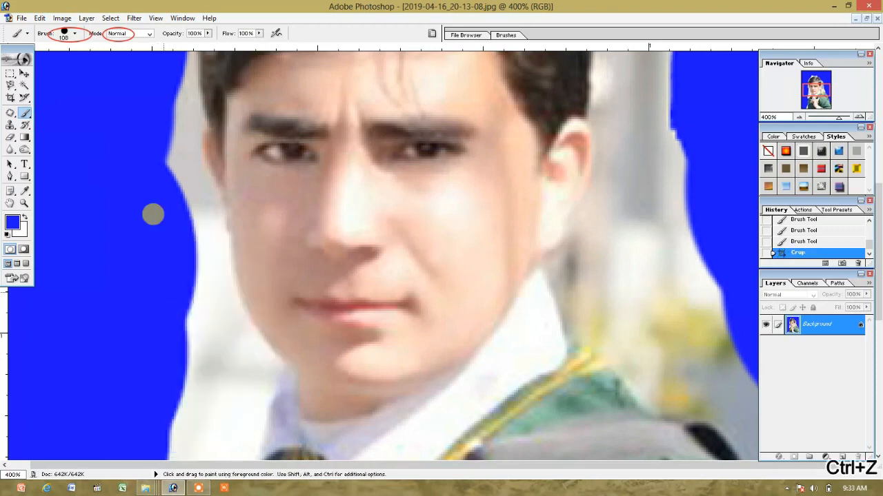
left_click(823, 486)
left_click(813, 470)
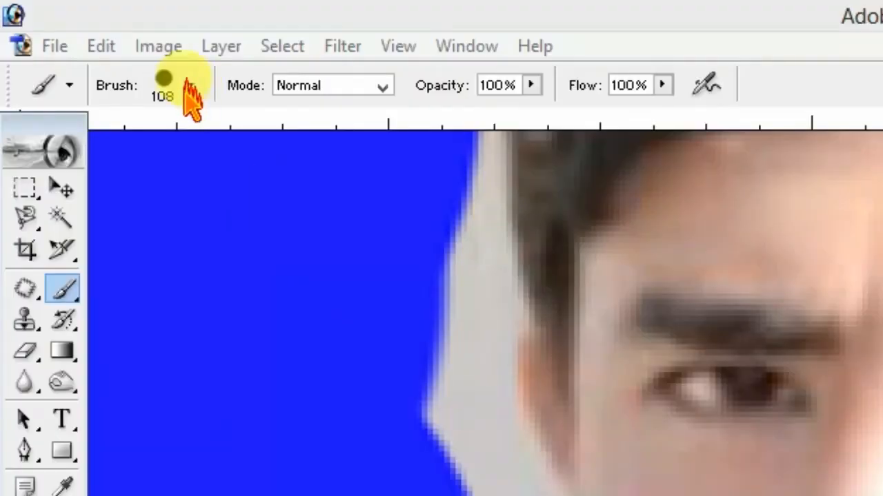
Set the brush's master diameter to 22 px
left_click_drag(183, 91, 199, 92)
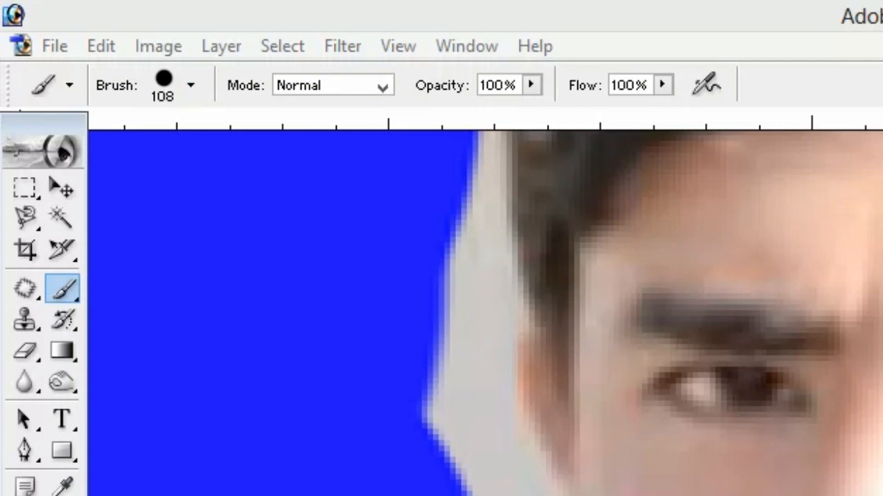
left_click(191, 85)
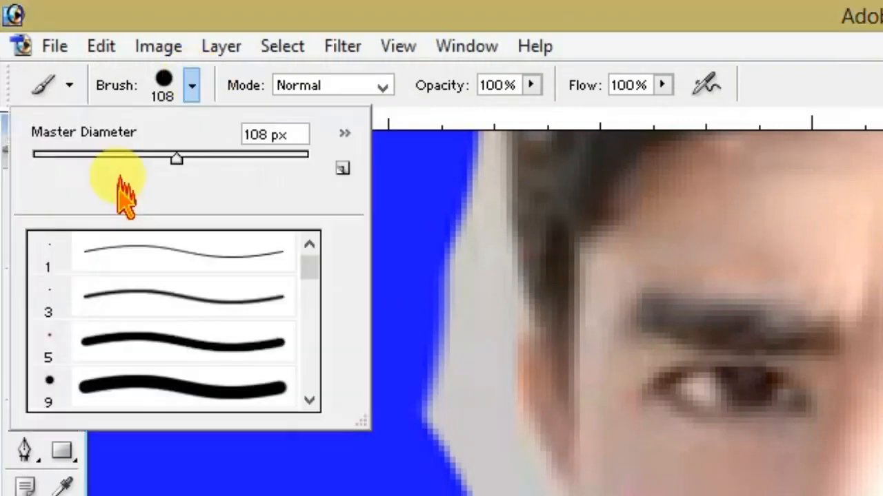
left_click(115, 157)
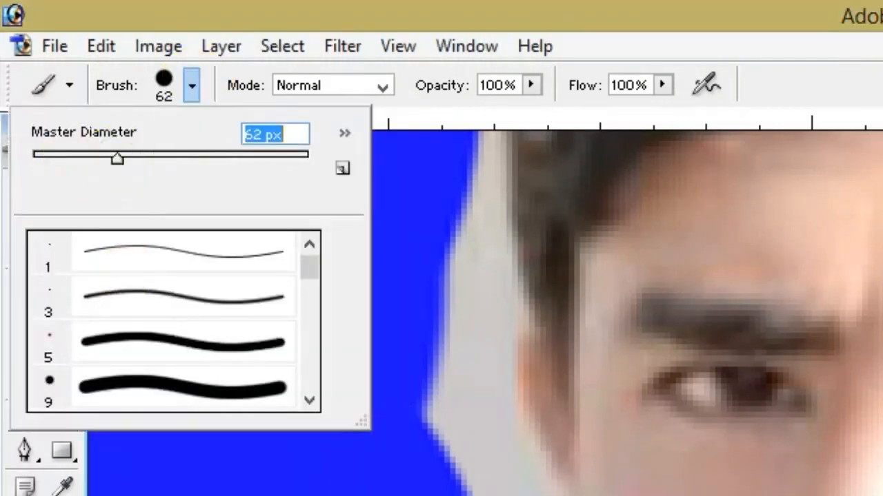
key("Return")
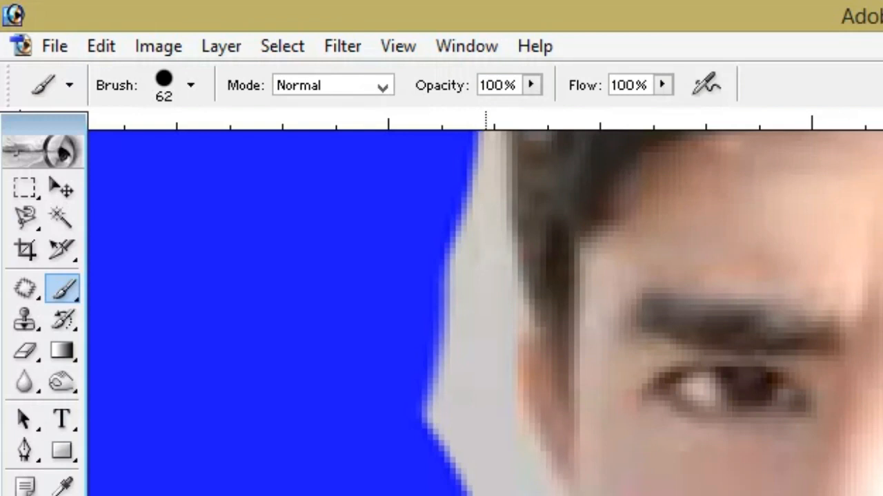
left_click(191, 85)
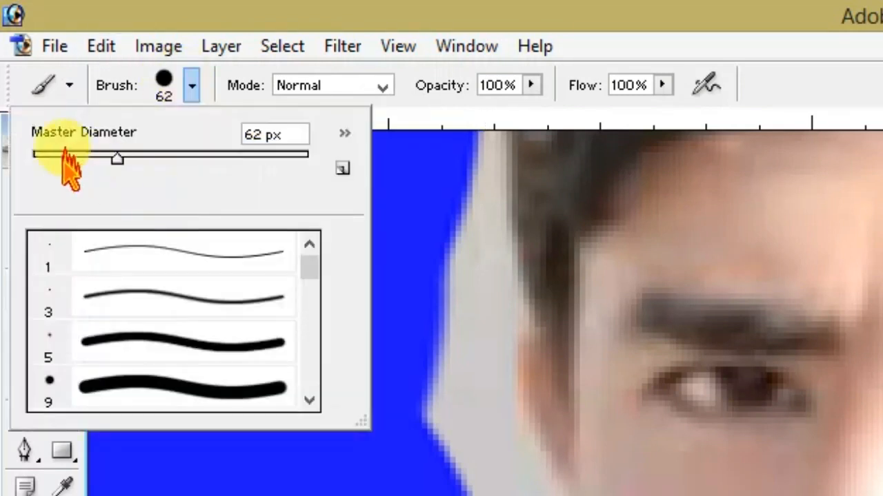
left_click(62, 154)
key("Return")
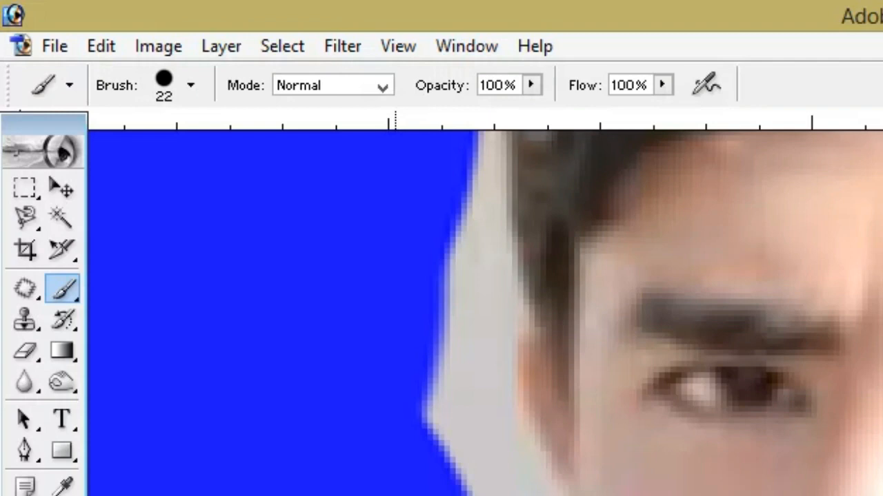
Paint the leftover background blue along the left side of the boy's face, jaw, collar and shoulder
left_click_drag(421, 476, 410, 282)
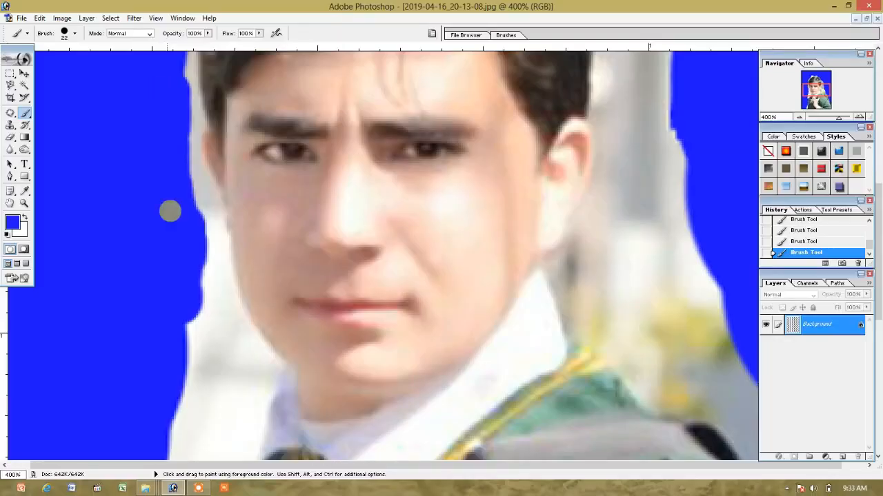
mouse_move(170, 211)
left_mouse_down()
mouse_move(203, 377)
mouse_move(213, 385)
mouse_move(215, 317)
mouse_move(166, 126)
mouse_move(163, 75)
left_mouse_up()
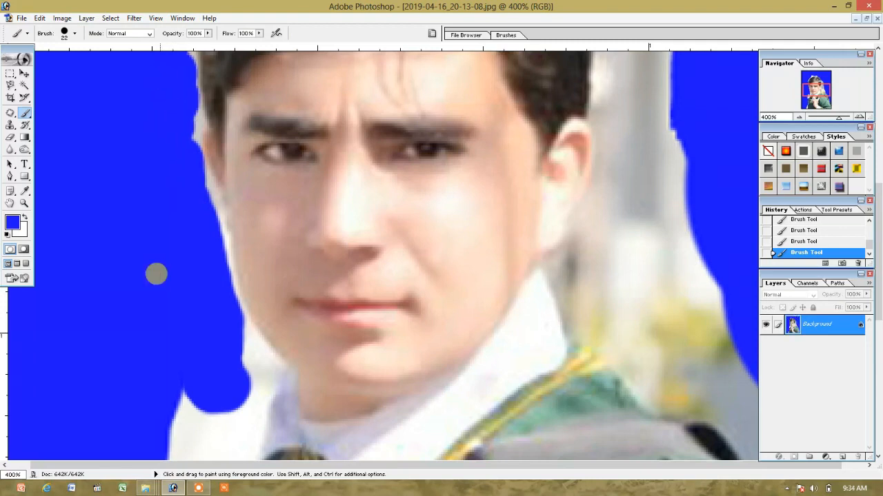
key("space")
mouse_move(157, 393)
left_mouse_down()
mouse_move(154, 238)
mouse_move(142, 205)
mouse_move(166, 263)
mouse_move(145, 334)
mouse_move(199, 187)
mouse_move(214, 185)
mouse_move(190, 307)
mouse_move(159, 146)
left_mouse_up()
mouse_move(149, 239)
left_mouse_down()
mouse_move(147, 223)
mouse_move(166, 206)
left_mouse_up()
left_click_drag(150, 274, 156, 274)
mouse_move(158, 372)
left_mouse_down()
mouse_move(148, 442)
mouse_move(167, 414)
mouse_move(174, 262)
mouse_move(220, 77)
left_mouse_up()
scroll(193, 331, "up", 5)
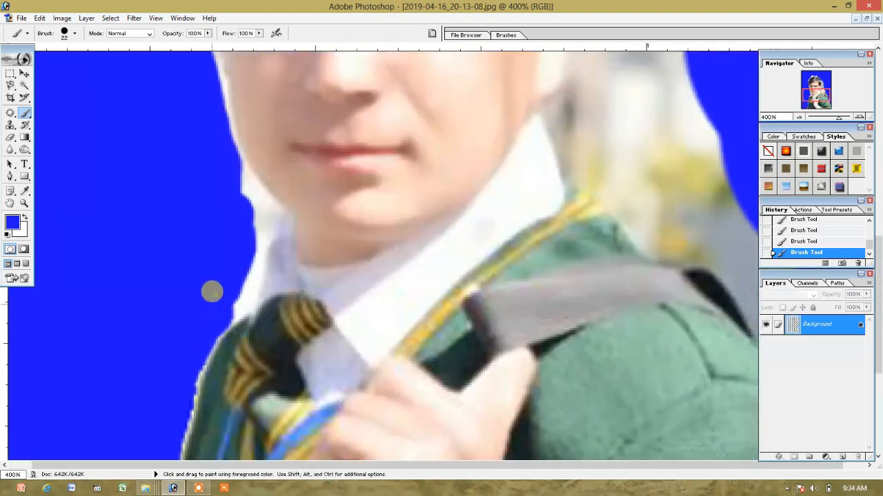
mouse_move(233, 248)
left_mouse_down()
mouse_move(235, 203)
mouse_move(216, 167)
left_mouse_up()
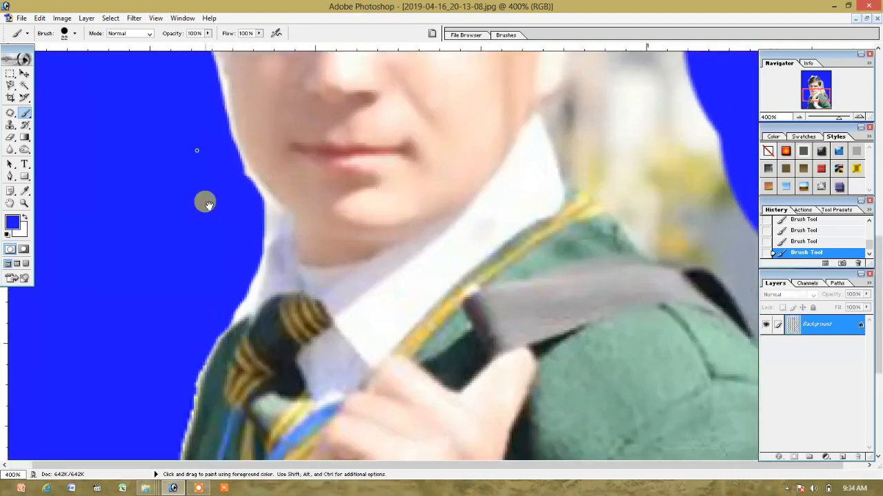
Paint the leftover background blue beside the boy's left-hand temple and around the top of his hair
scroll(206, 203, "up", 5)
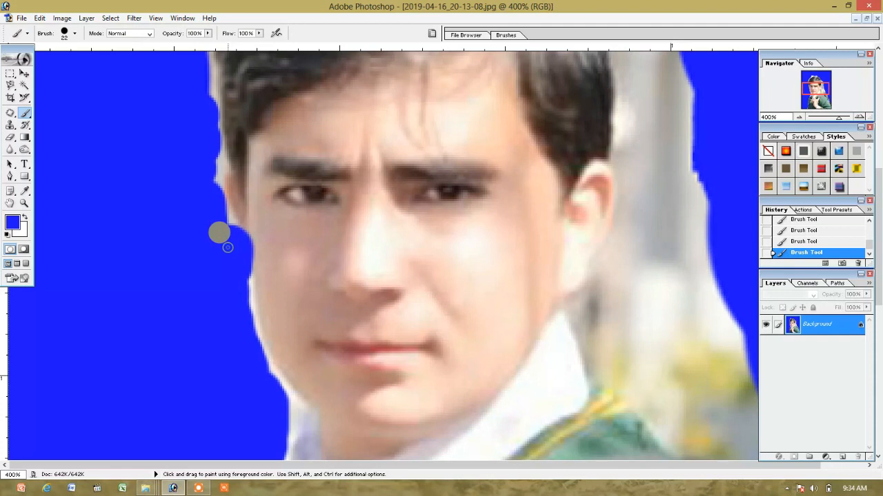
key("ctrl+z")
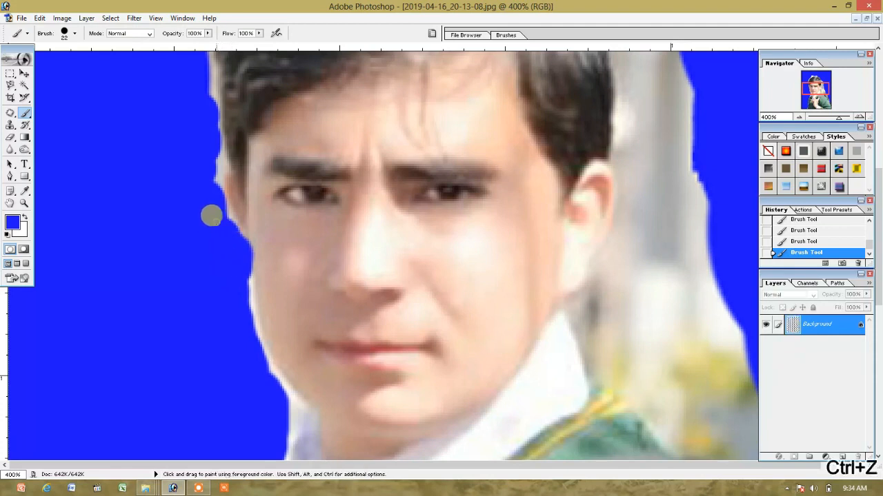
left_click_drag(199, 154, 190, 87)
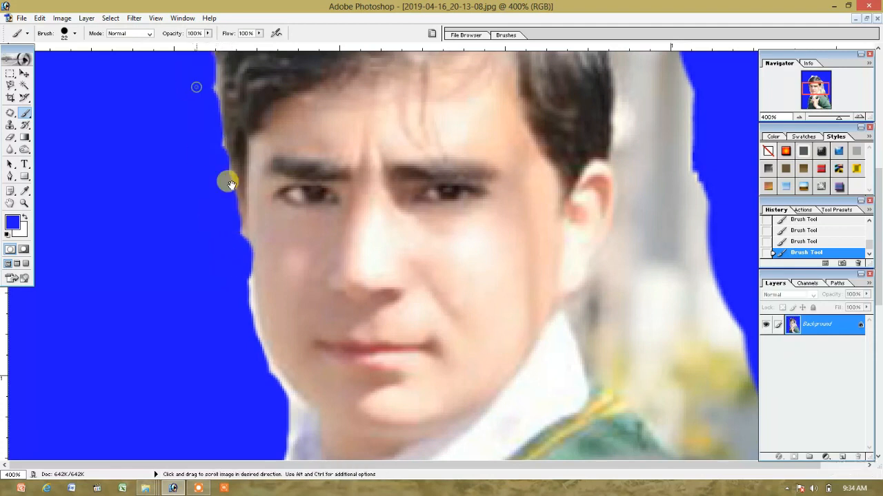
scroll(234, 290, "up", 5)
mouse_move(202, 349)
left_mouse_down()
mouse_move(233, 280)
mouse_move(315, 177)
mouse_move(279, 232)
mouse_move(336, 197)
mouse_move(344, 178)
mouse_move(489, 199)
mouse_move(599, 253)
mouse_move(581, 258)
mouse_move(518, 213)
left_mouse_up()
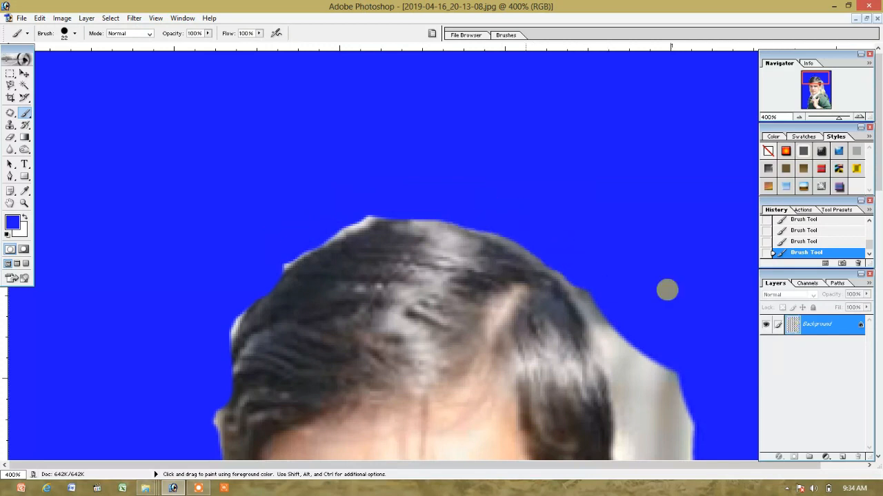
Paint the leftover background blue along the right side of the boy's hair, ear and neck
key("space")
left_click_drag(520, 273, 474, 154)
mouse_move(595, 167)
left_mouse_down()
mouse_move(666, 389)
mouse_move(641, 364)
mouse_move(557, 177)
left_mouse_up()
key("space")
mouse_move(628, 290)
left_mouse_down()
mouse_move(551, 148)
mouse_move(549, 120)
left_mouse_up()
mouse_move(622, 178)
left_mouse_down()
mouse_move(670, 401)
mouse_move(600, 218)
mouse_move(570, 64)
left_mouse_up()
scroll(634, 199, "down", 3)
left_click_drag(611, 158, 595, 132)
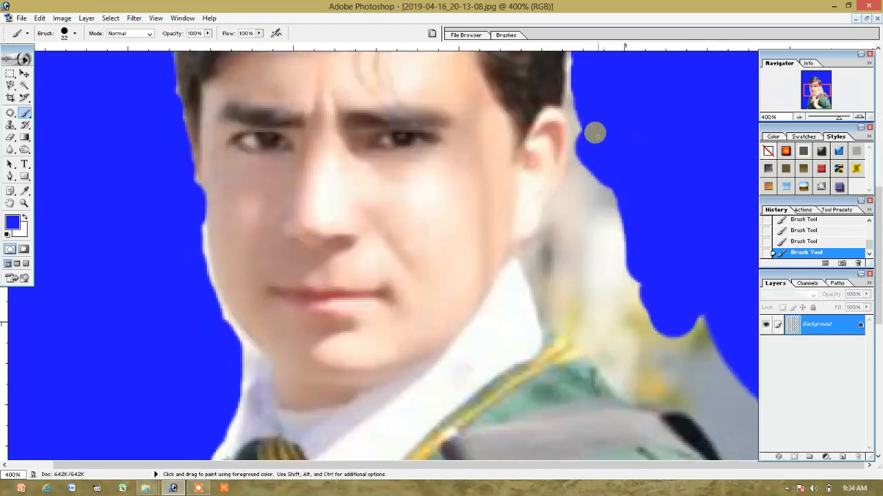
left_click(577, 70)
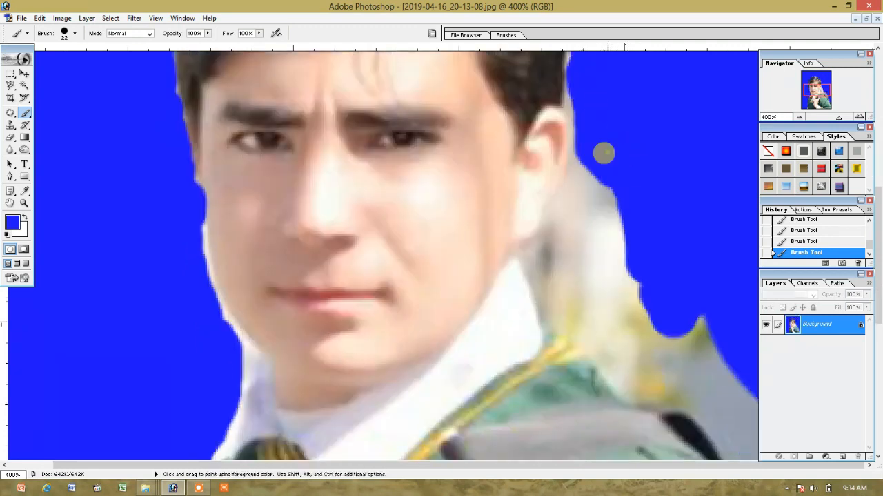
mouse_move(603, 153)
left_mouse_down()
mouse_move(610, 215)
mouse_move(636, 293)
mouse_move(688, 330)
mouse_move(700, 373)
mouse_move(664, 356)
mouse_move(601, 286)
mouse_move(570, 122)
mouse_move(577, 48)
left_mouse_up()
scroll(620, 118, "down", 5)
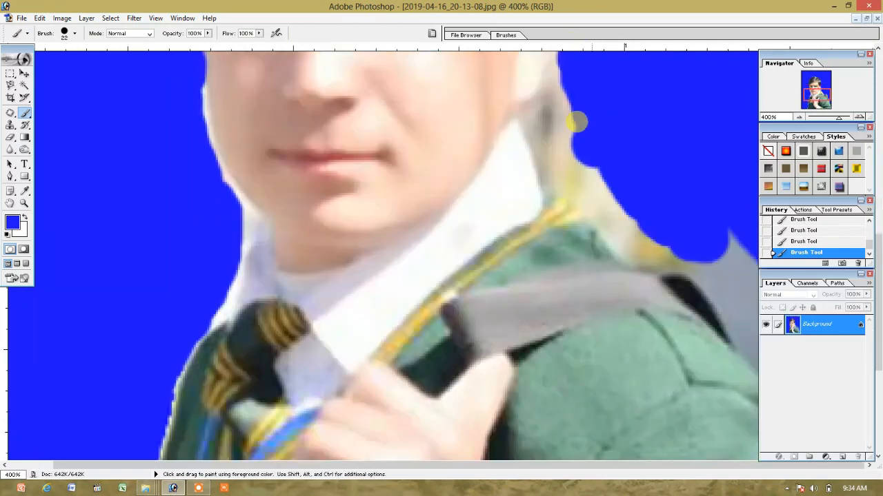
Paint the leftover background blue above the right shoulder, around the backpack strap and beside the collar
mouse_move(568, 113)
left_mouse_down()
mouse_move(600, 178)
mouse_move(664, 244)
mouse_move(708, 264)
mouse_move(727, 236)
mouse_move(745, 307)
mouse_move(737, 326)
mouse_move(708, 295)
left_mouse_up()
key("space")
scroll(617, 145, "down", 5)
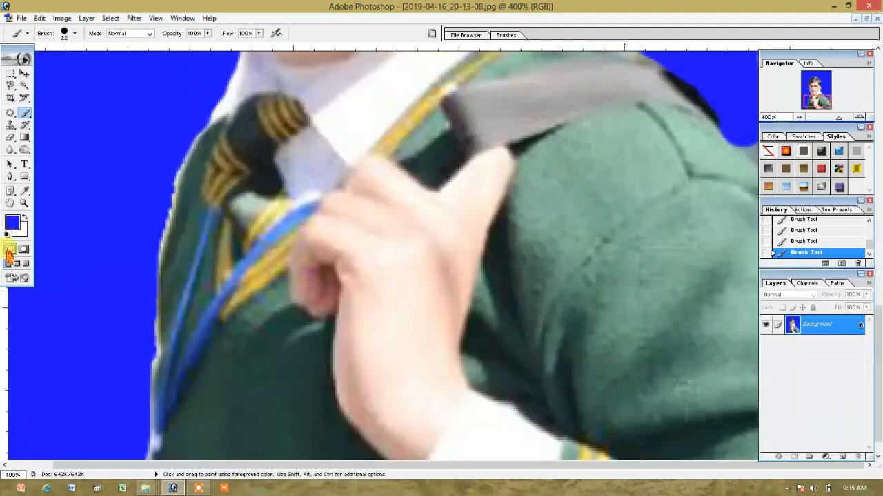
key("ctrl")
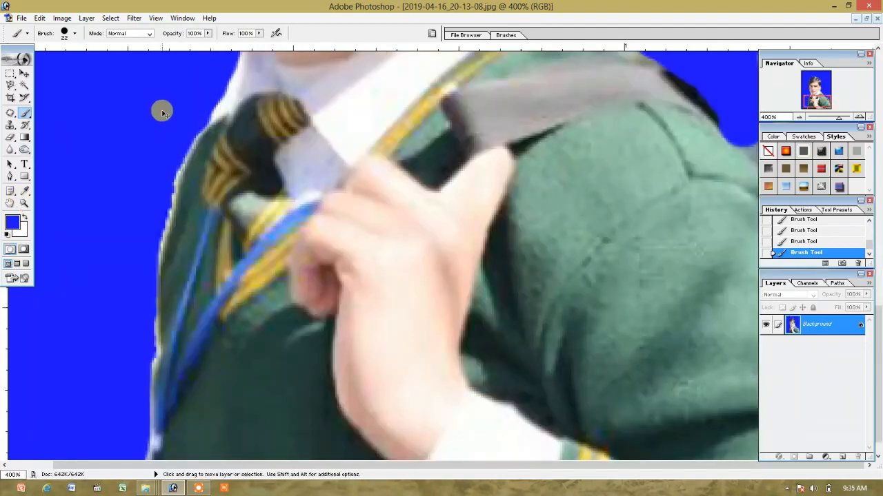
key("ctrl+minus")
key("ctrl+minus")
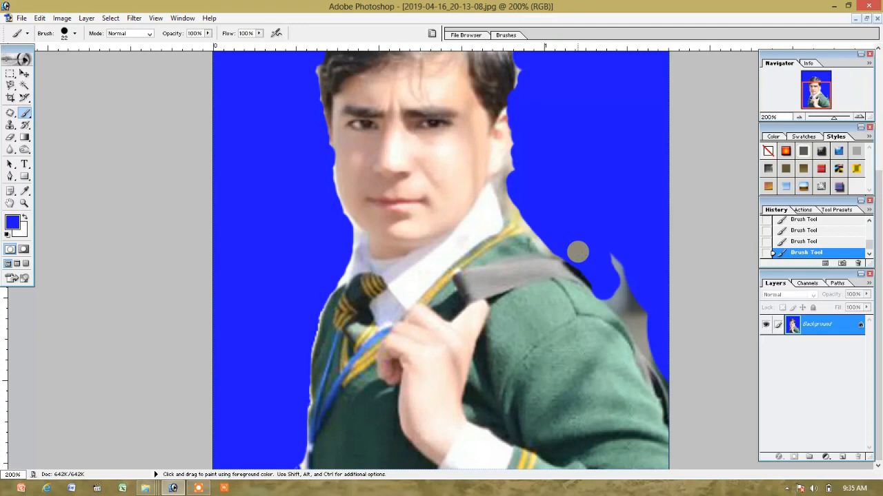
left_click_drag(603, 246, 641, 321)
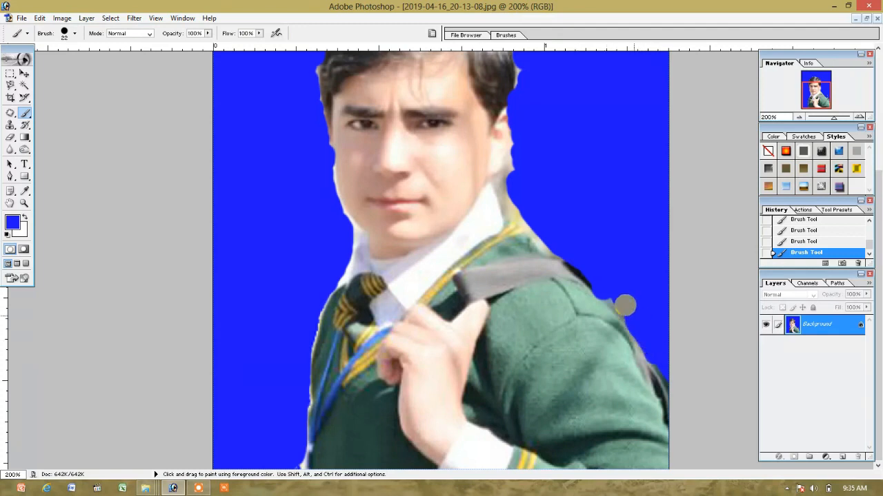
mouse_move(524, 202)
left_mouse_down()
mouse_move(512, 196)
mouse_move(516, 140)
mouse_move(515, 183)
left_mouse_up()
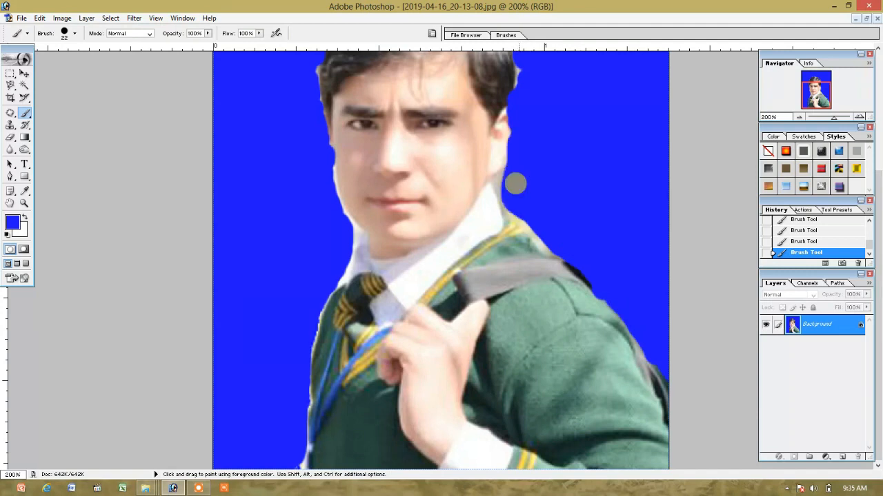
left_click(786, 488)
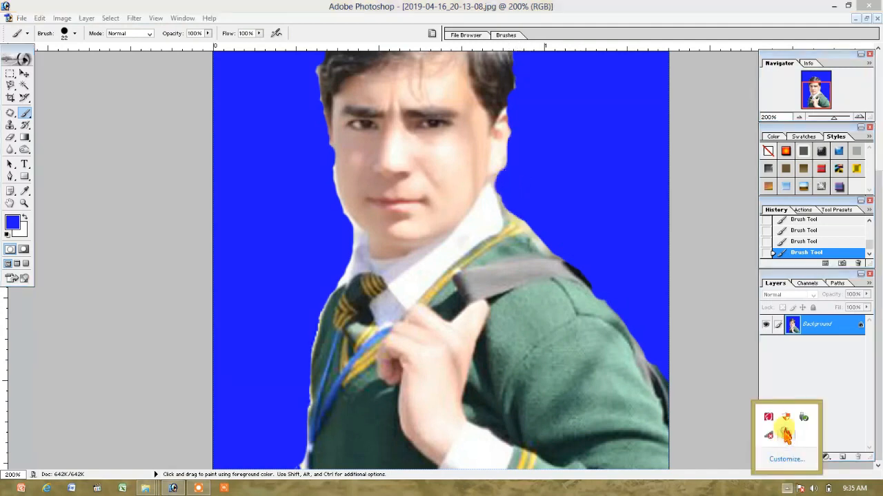
left_click(783, 422)
left_click(518, 435)
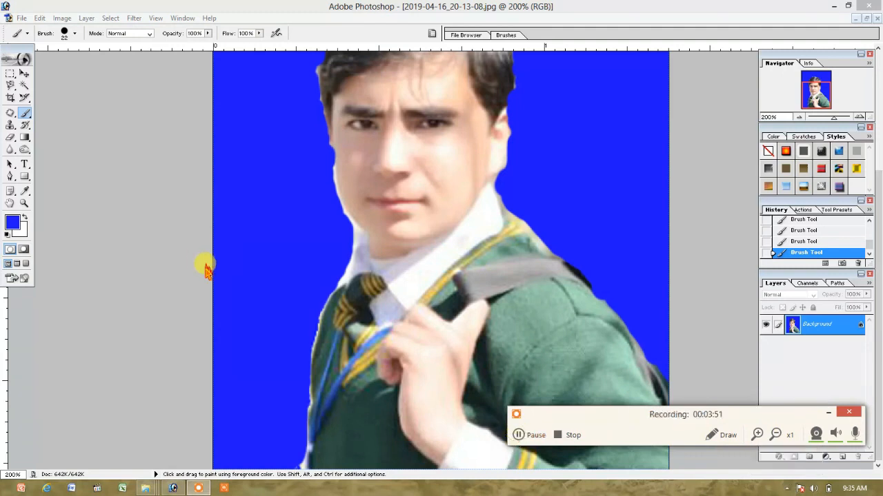
Zoom out to 50% to check the whole blue-background portrait of the boy
left_click(24, 202)
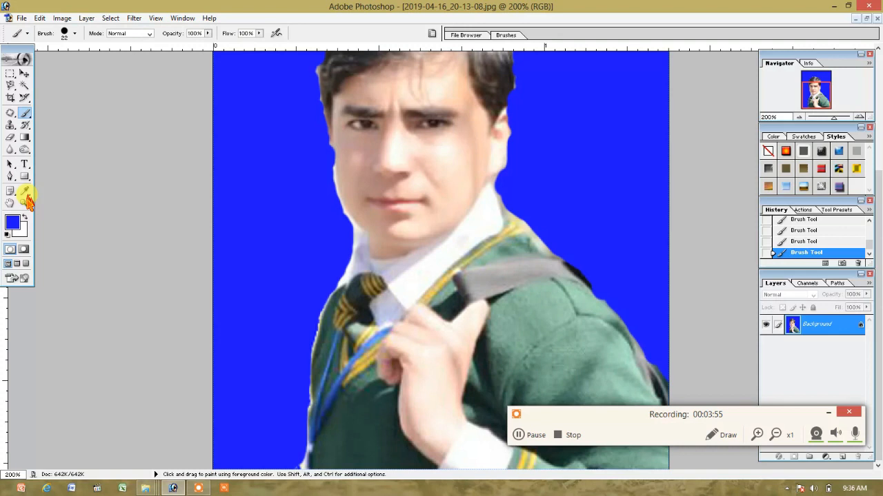
left_click(24, 203)
left_click(342, 243, "alt")
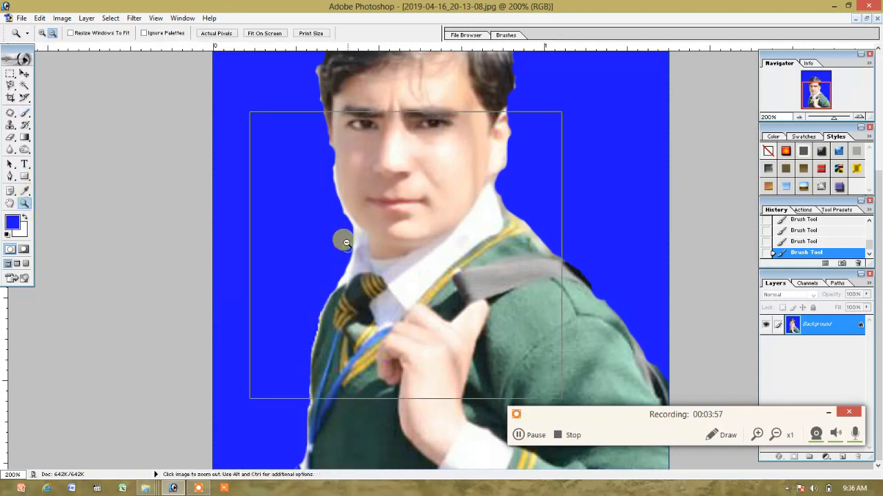
left_click(345, 242, "alt")
left_click(356, 245, "alt")
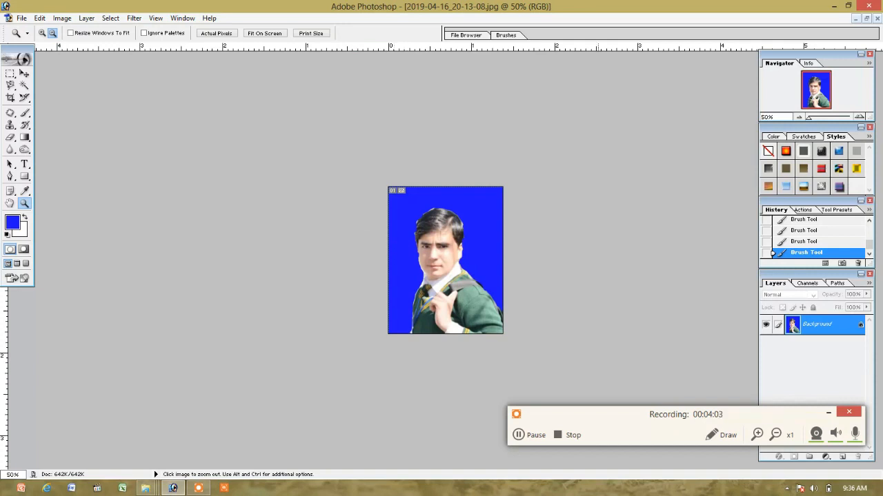
Deselect the filled background in the man's portrait and crop the photo to 3.5 × 4.5 cm at 300 pixels/inch
left_click(866, 19)
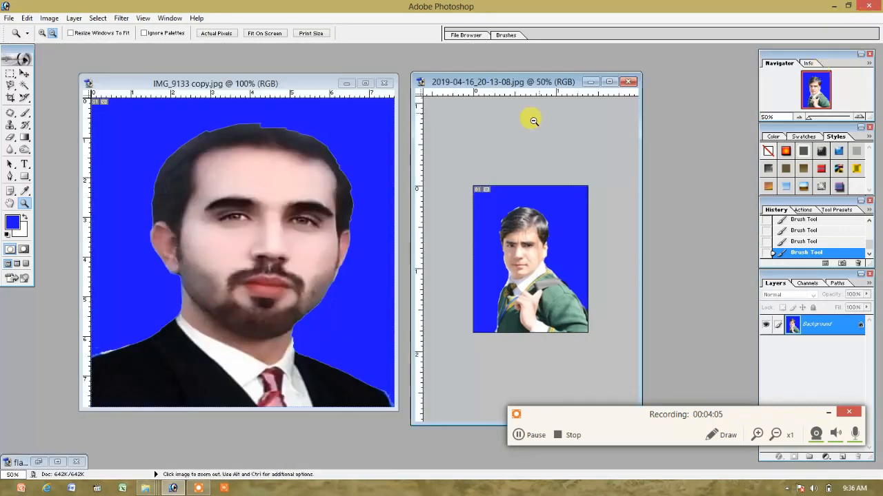
left_click(364, 84)
left_click(335, 200)
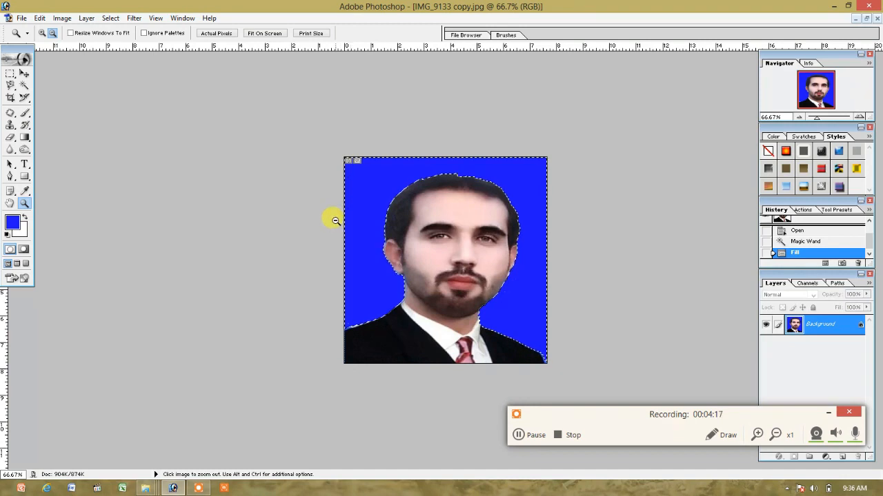
left_click(11, 98)
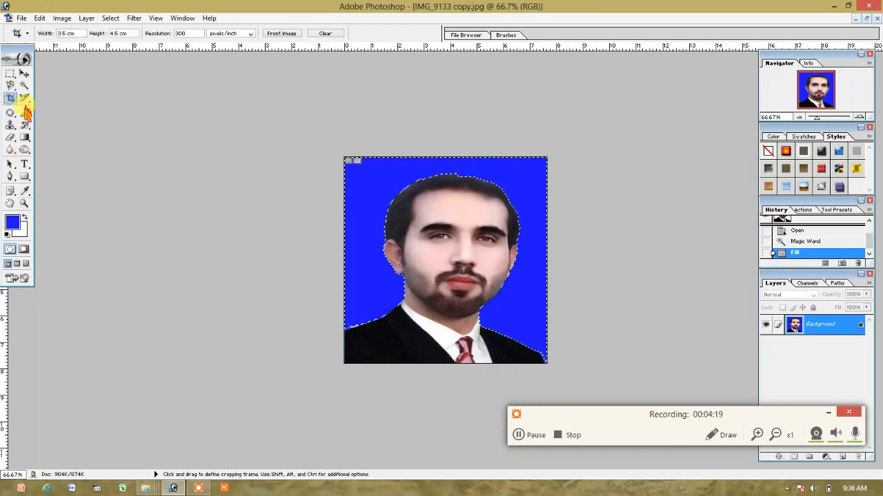
left_click(67, 35)
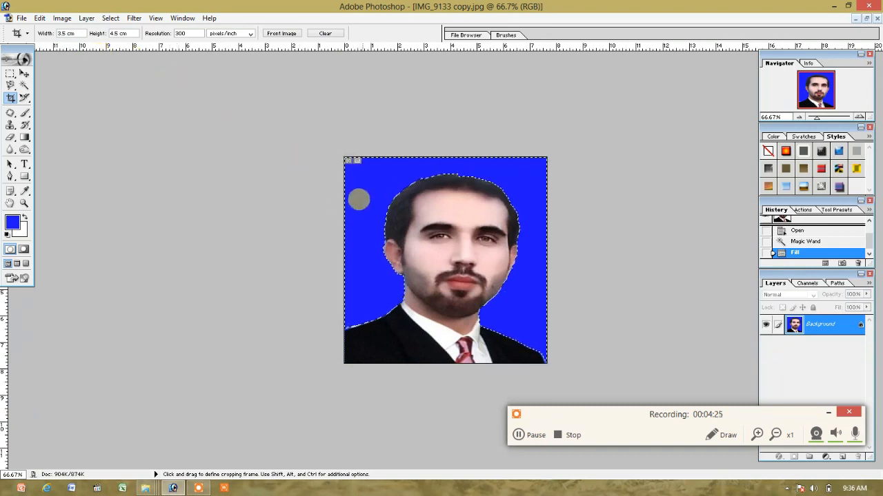
key("ctrl+d")
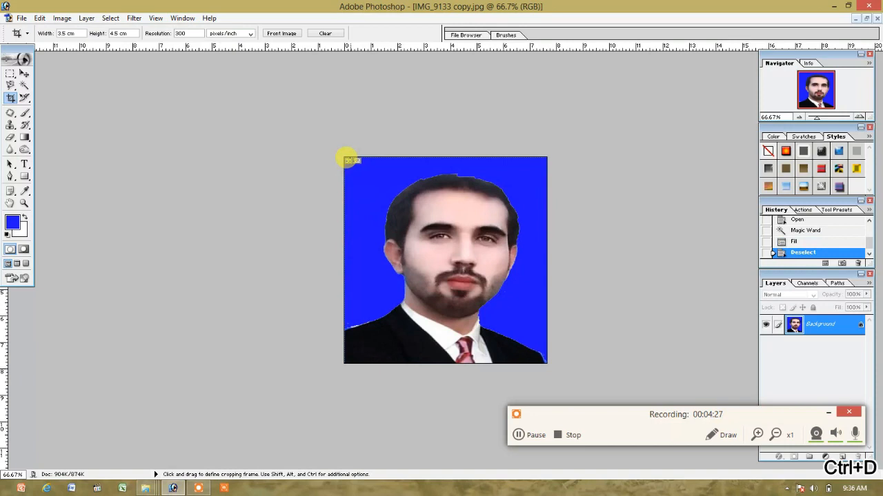
mouse_move(349, 160)
left_mouse_down()
mouse_move(455, 337)
mouse_move(554, 410)
left_mouse_up()
left_click_drag(448, 306, 469, 316)
key("Return")
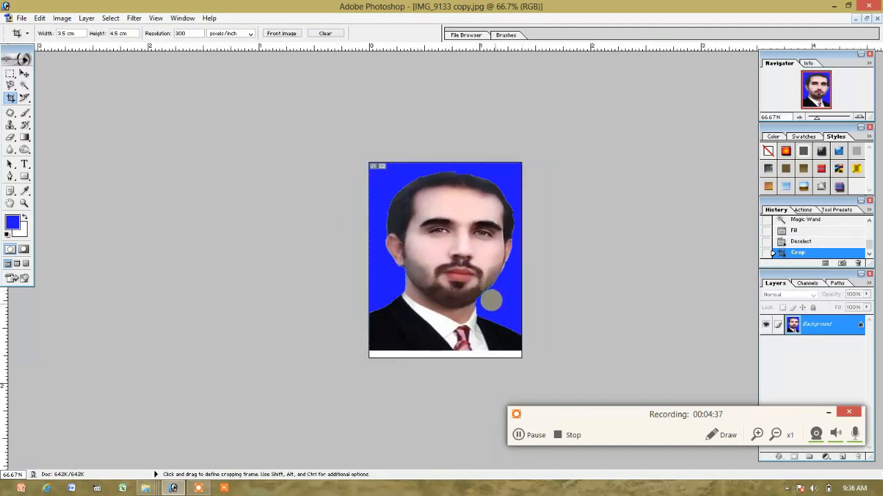
Create a white 8 × 10 inch RGB document at 300 pixels/inch and rotate its canvas 90° clockwise
key("ctrl+n")
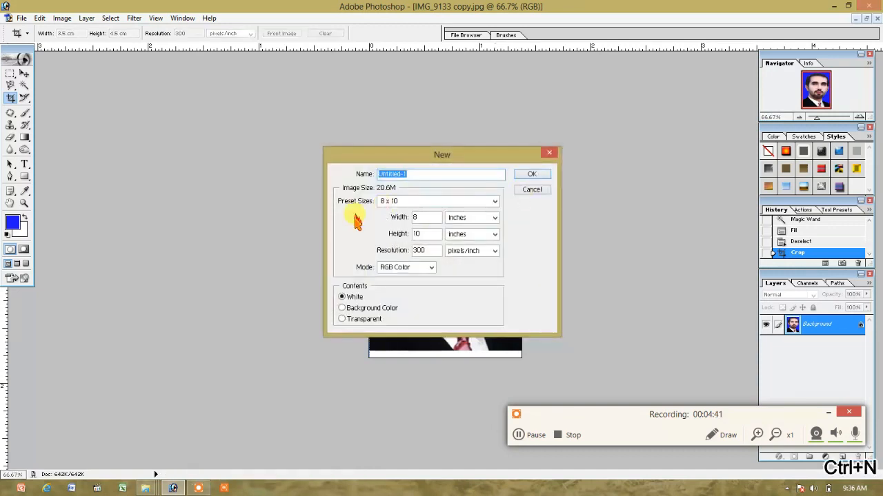
left_click(528, 177)
left_click_drag(179, 107, 238, 113)
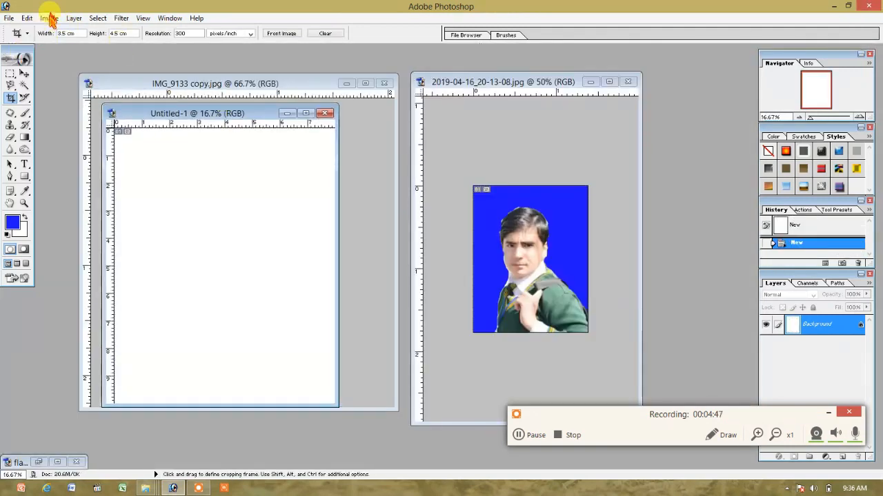
left_click(50, 19)
mouse_move(86, 133)
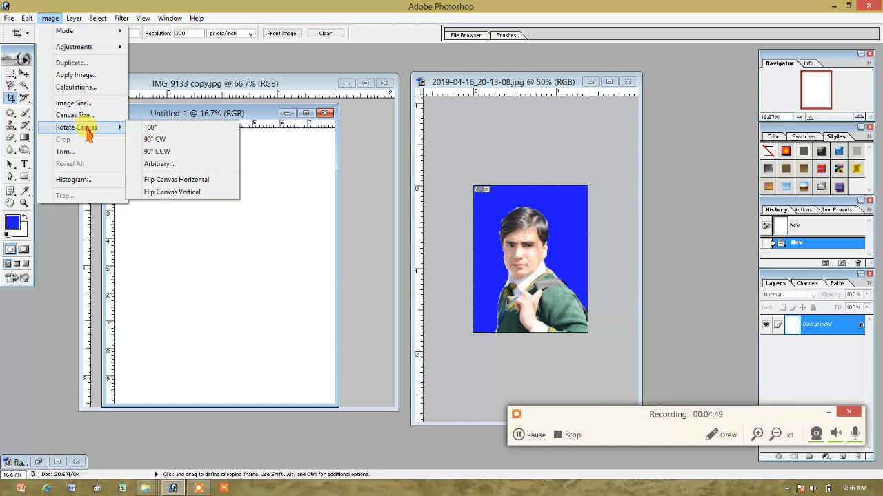
left_click(154, 141)
Place the new document beside the man's cropped portrait and copy the portrait into the blank sheet's upper-left area
left_click(25, 74)
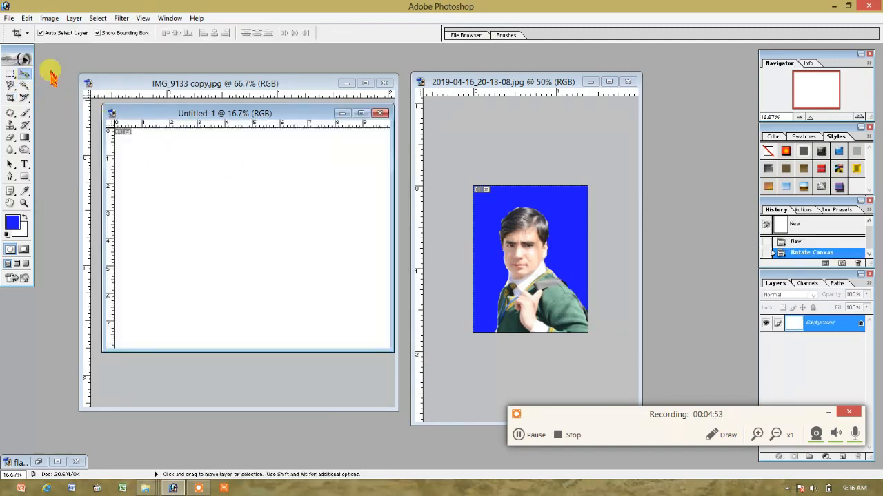
left_click_drag(232, 113, 493, 129)
left_click(210, 249)
left_click_drag(211, 249, 401, 197)
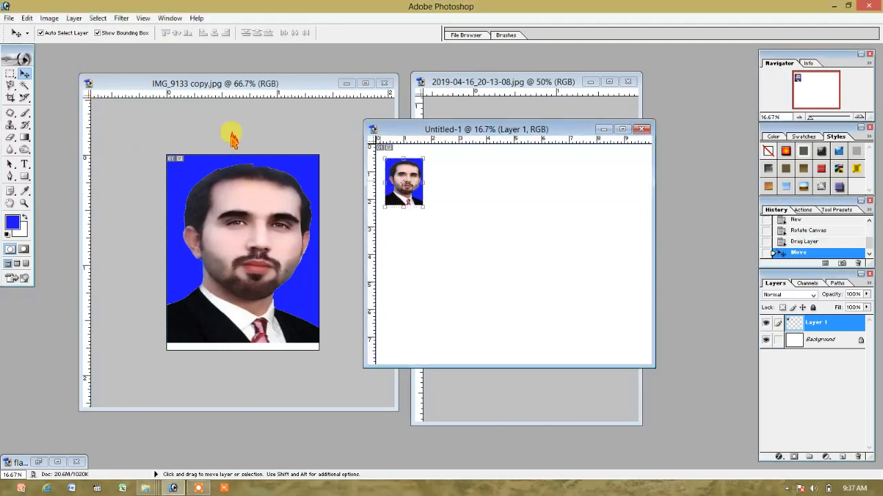
Stroke the portrait layer with a centered 15 px black outline in Normal mode at 100% opacity
left_click(27, 18)
left_click(61, 204)
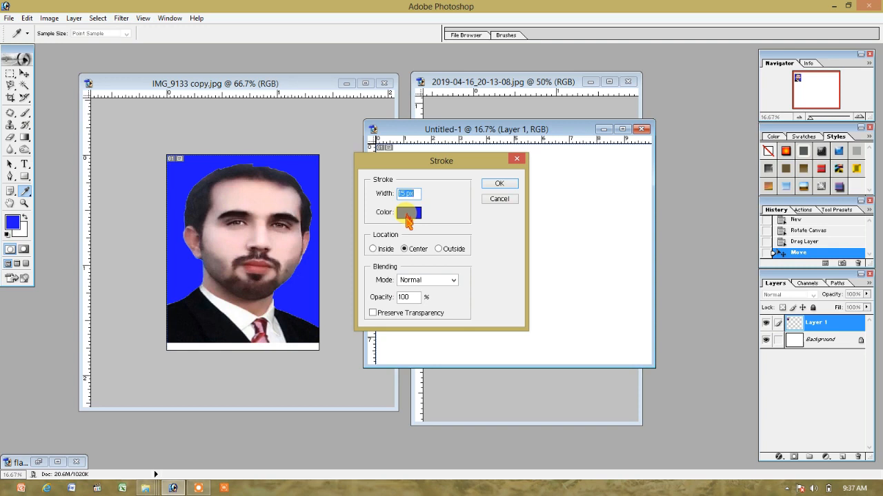
left_click(408, 218)
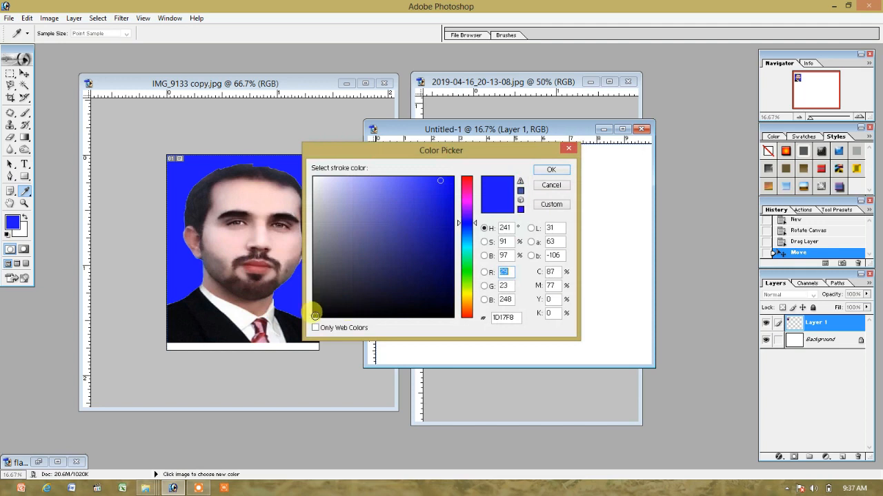
left_click(314, 315)
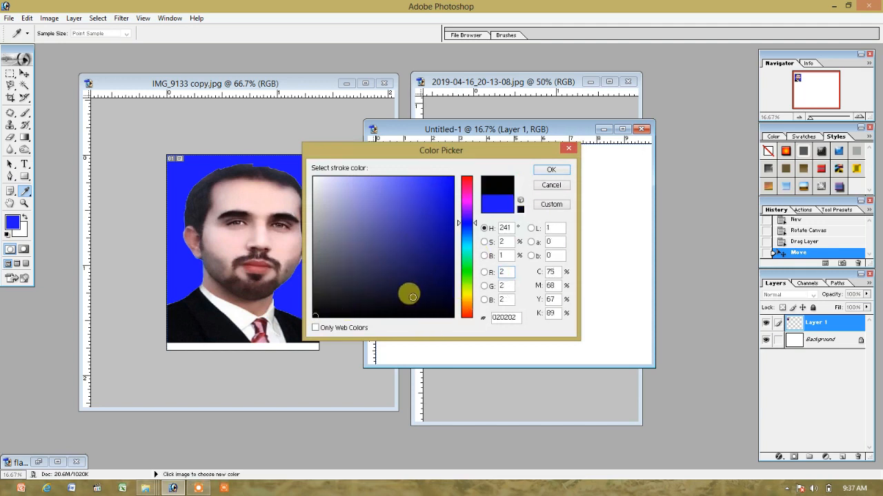
left_click(552, 171)
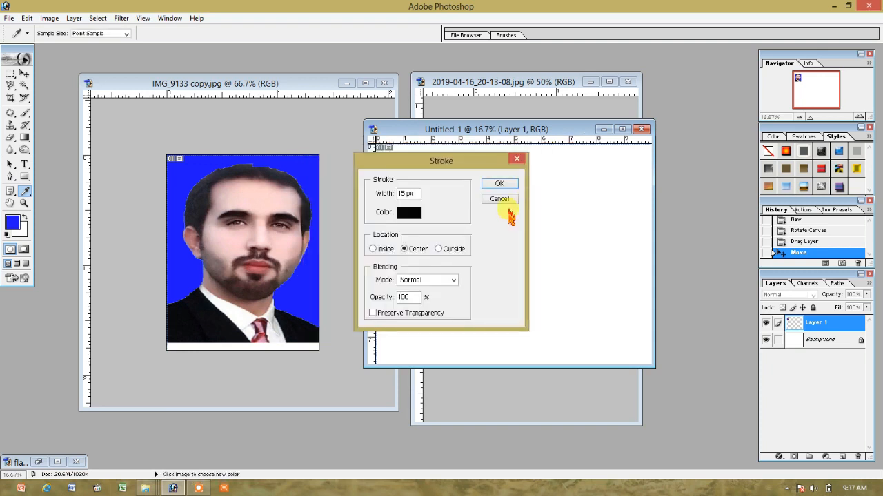
left_click(495, 183)
Move the outlined portrait into the sheet's upper-left corner and duplicate it across into a row of four
left_click_drag(403, 195, 397, 183)
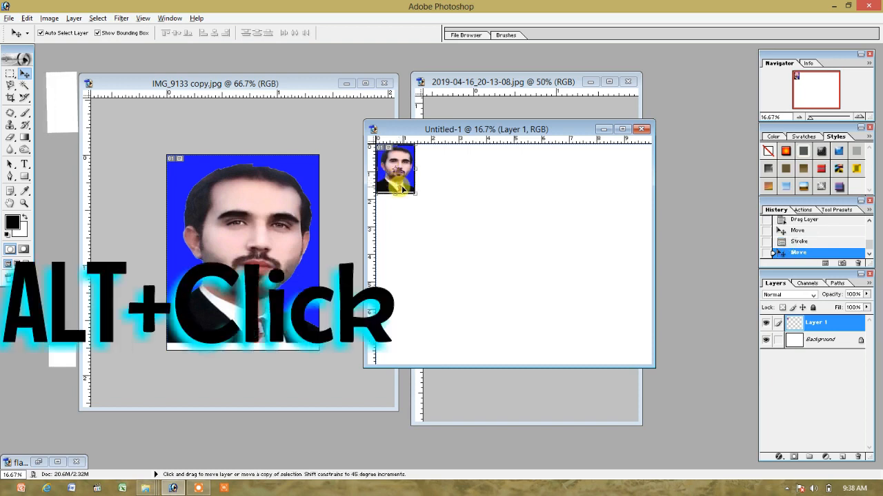
left_click_drag(404, 185, 524, 186)
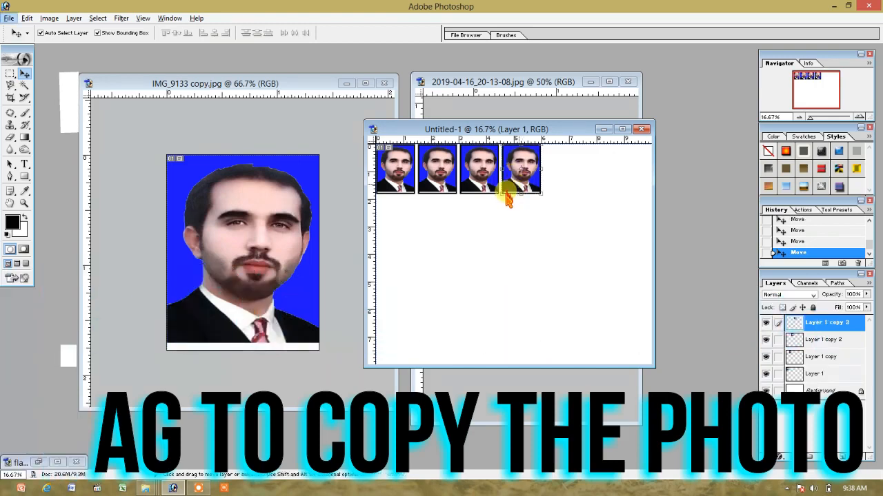
Merge the four portrait layers into one and duplicate that row downward to make four rows of photos
key("ctrl+e")
key("ctrl+e")
key("ctrl+e")
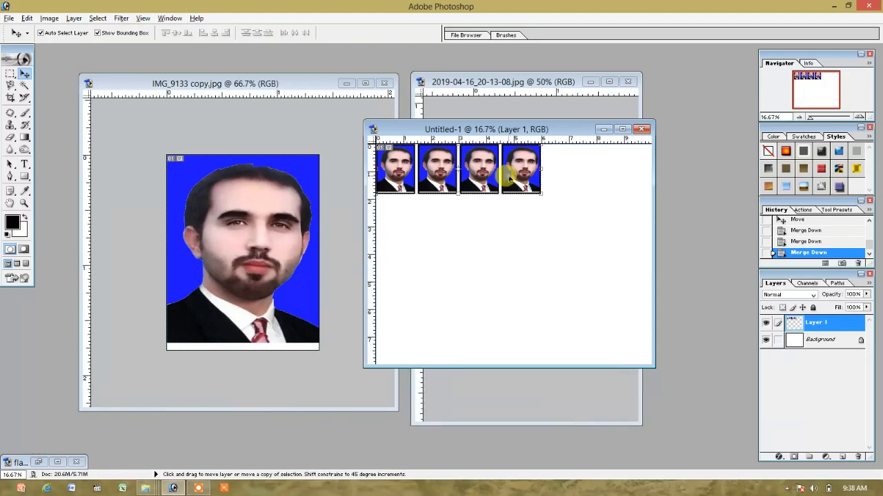
left_click_drag(510, 178, 513, 333)
left_click(512, 316, "alt")
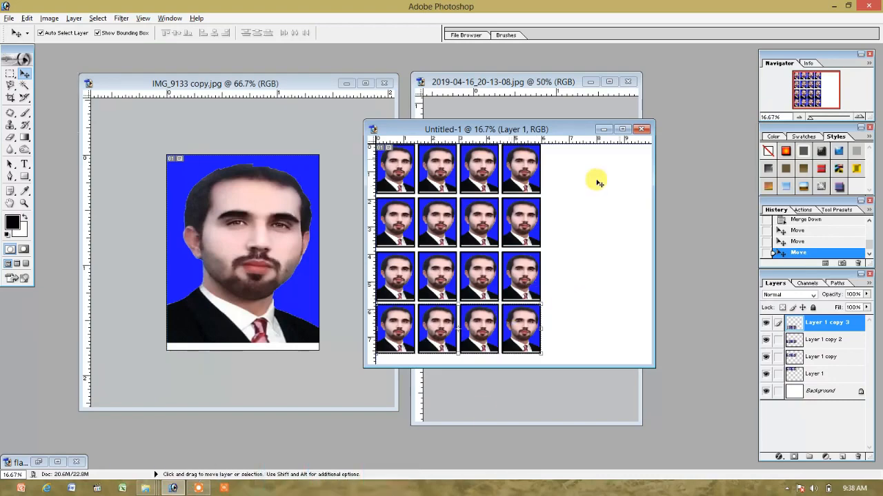
left_click(787, 488)
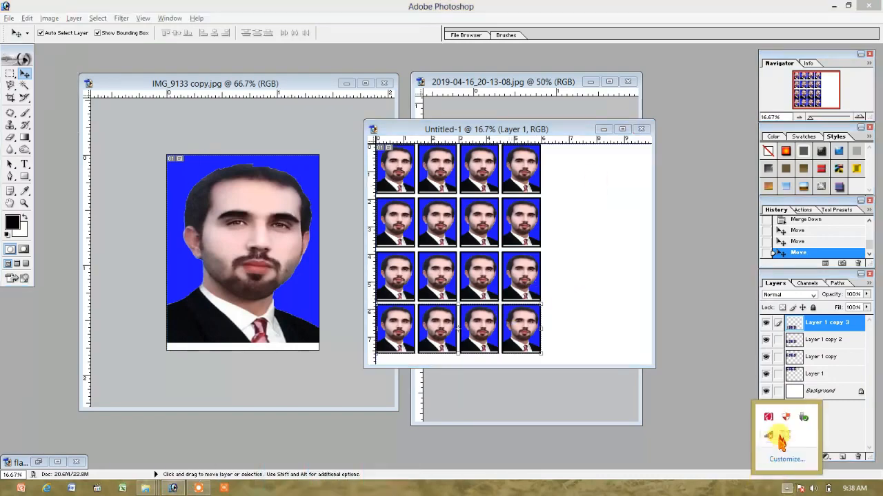
left_click(786, 434)
left_click(522, 469)
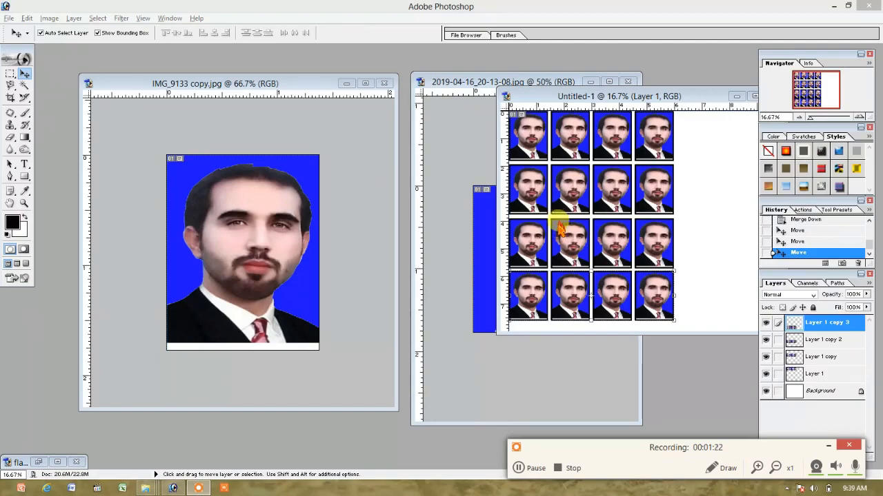
Bring up the flat-roof-home.jpg house image and set the Magic Wand to make a new selection at tolerance 10
left_click(24, 85)
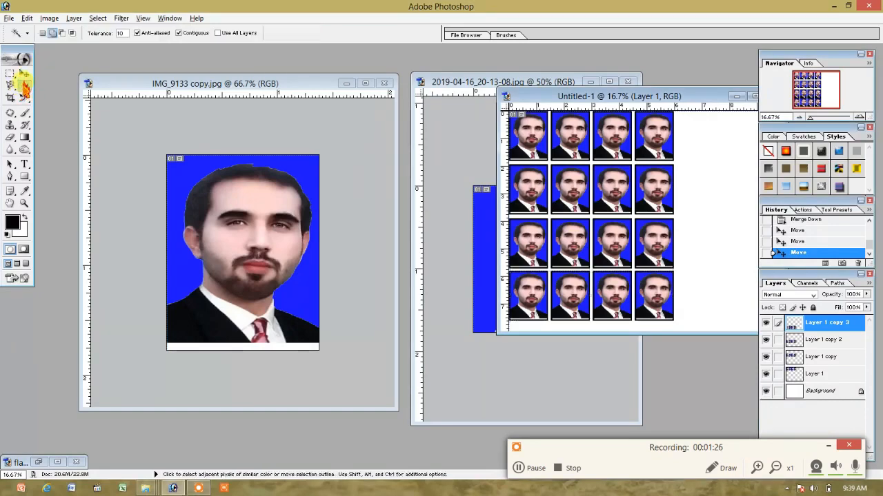
left_click(52, 33)
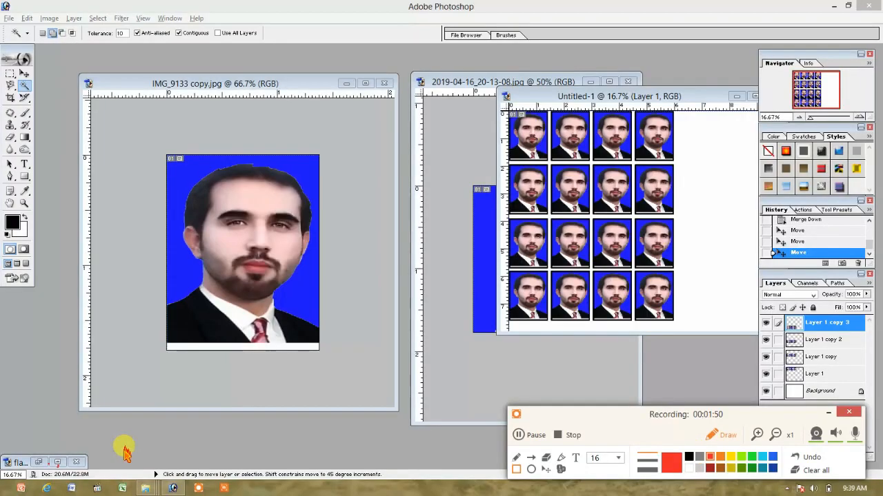
left_click(58, 462)
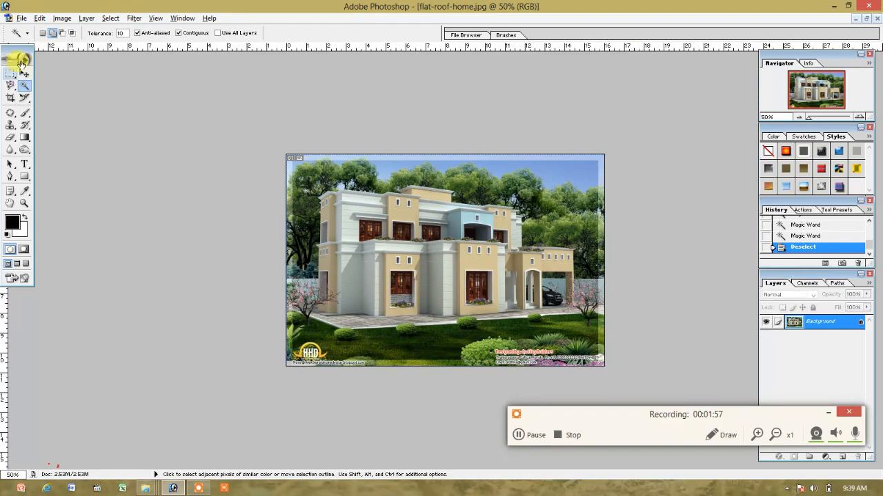
left_click(42, 34)
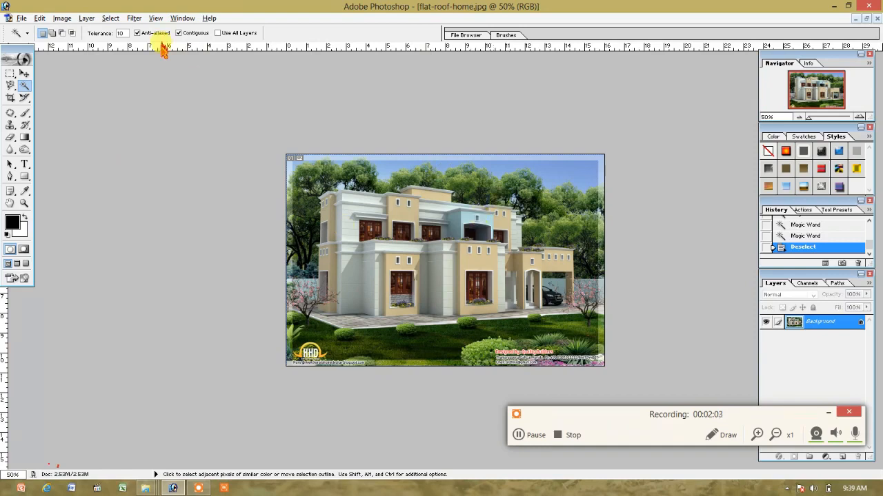
Use the Magic Wand to select the sky, the lower white wall and the trees, each replacing the previous selection
left_click(571, 165)
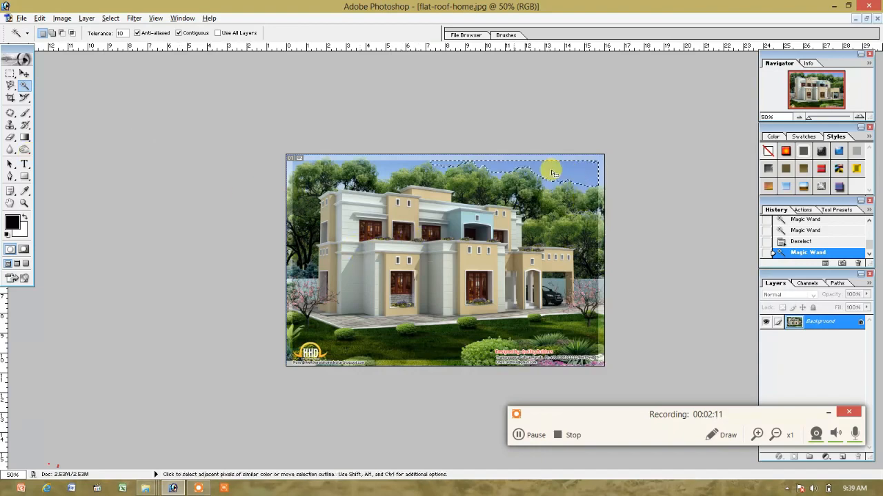
left_click(357, 273)
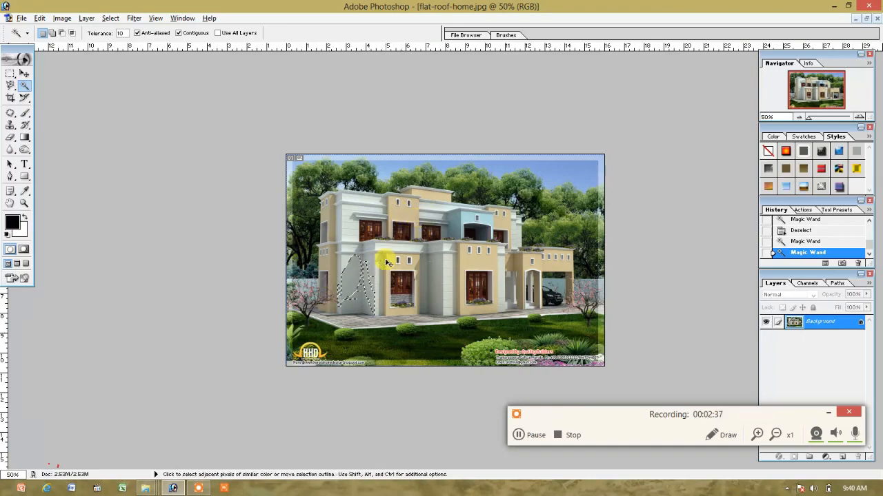
left_click(539, 190)
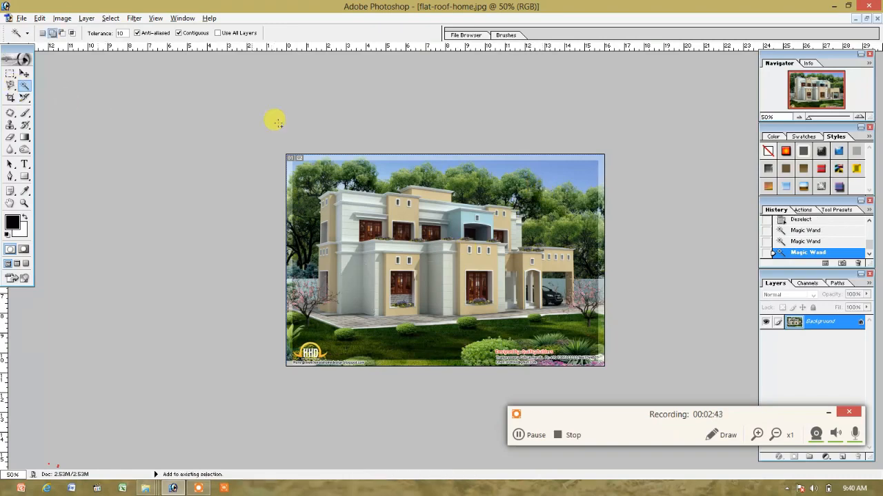
Add areas of the sky, the white walls, the carport background and the cream front wall to the Magic Wand selection
left_click(401, 176, "shift")
left_click(578, 174, "shift")
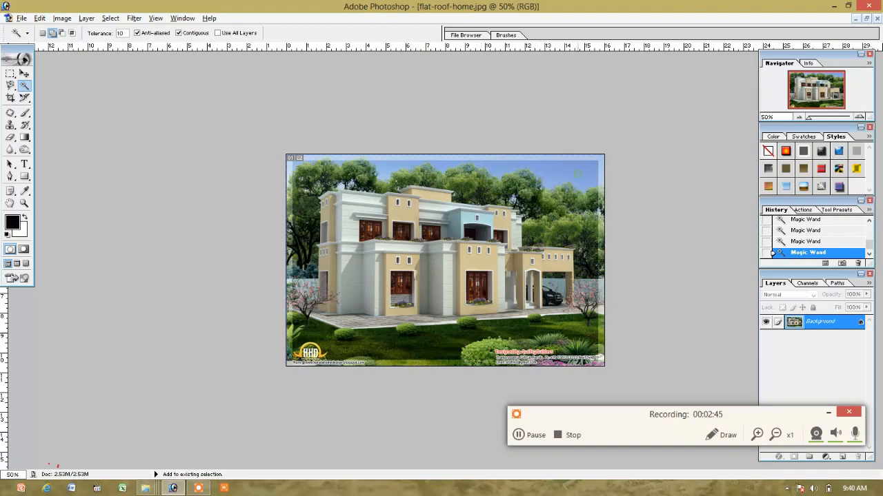
left_click(351, 225)
left_click(350, 272)
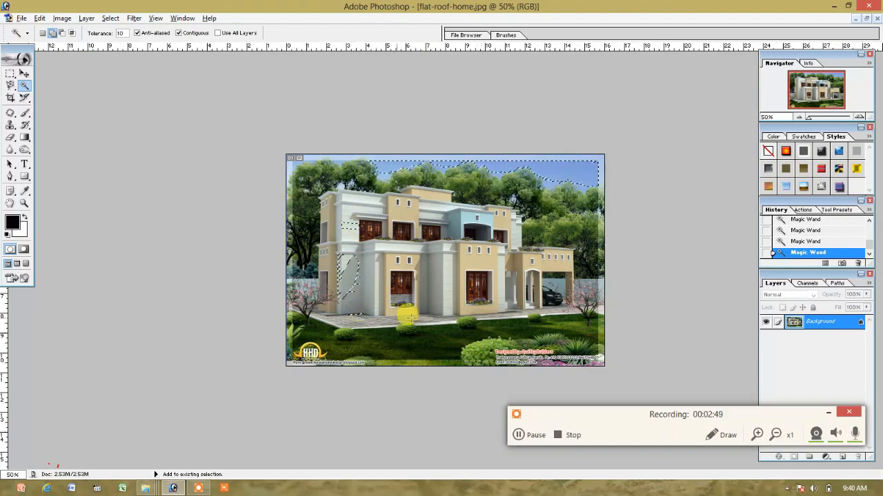
left_click(543, 280)
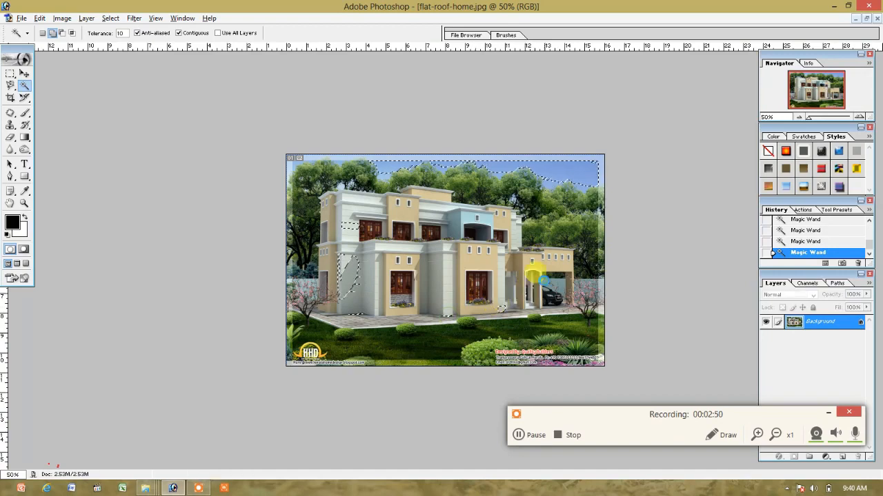
left_click(445, 297)
left_click(473, 260)
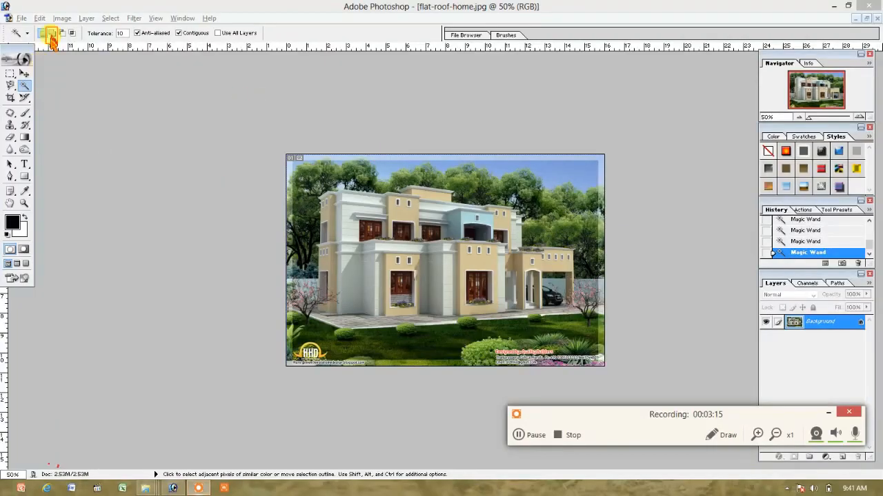
Clear the current selection and use the Magic Wand's add-to-selection mode to select parts of the house's left-hand walls
left_click(51, 34)
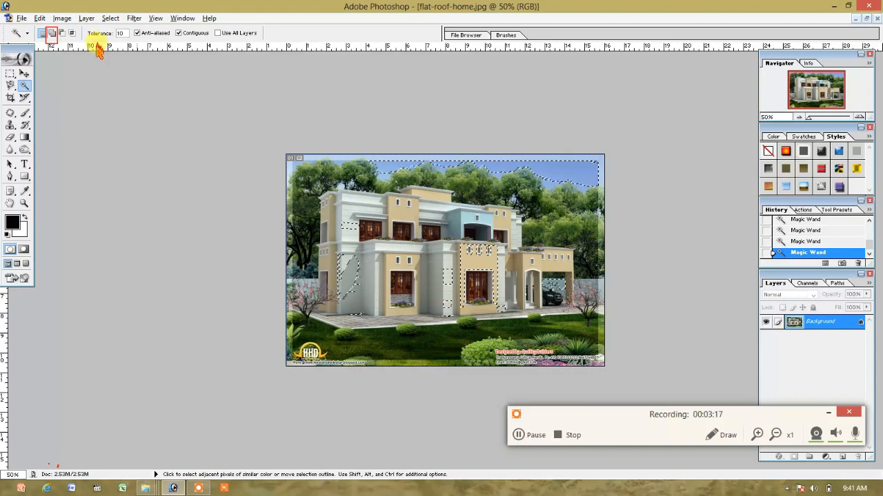
left_click(449, 222)
key("ctrl+d")
left_click(324, 228)
left_click(361, 264)
left_click(368, 271)
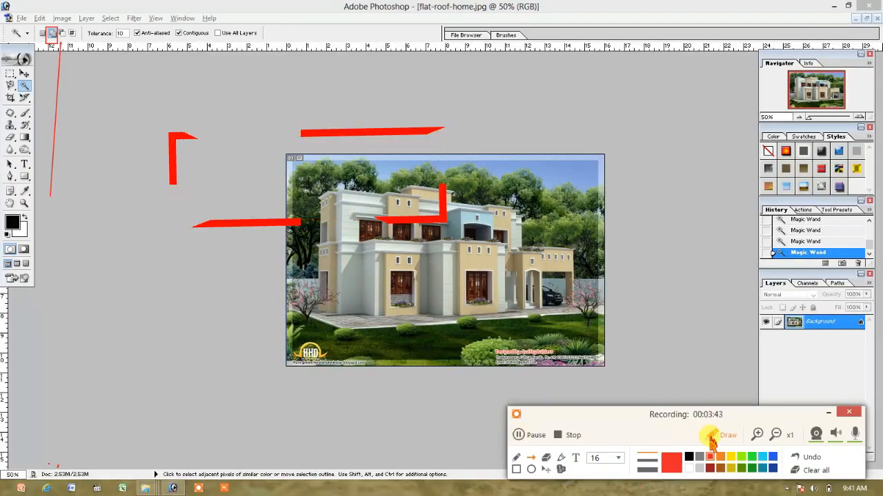
left_click(714, 436)
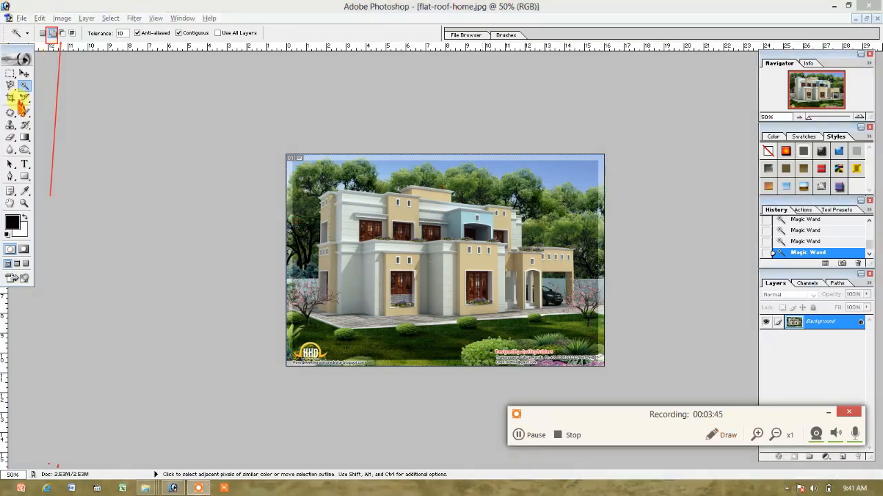
Set the Magic Wand tolerance to 50 and add the lawn in front of the house to the selection
left_click(122, 33)
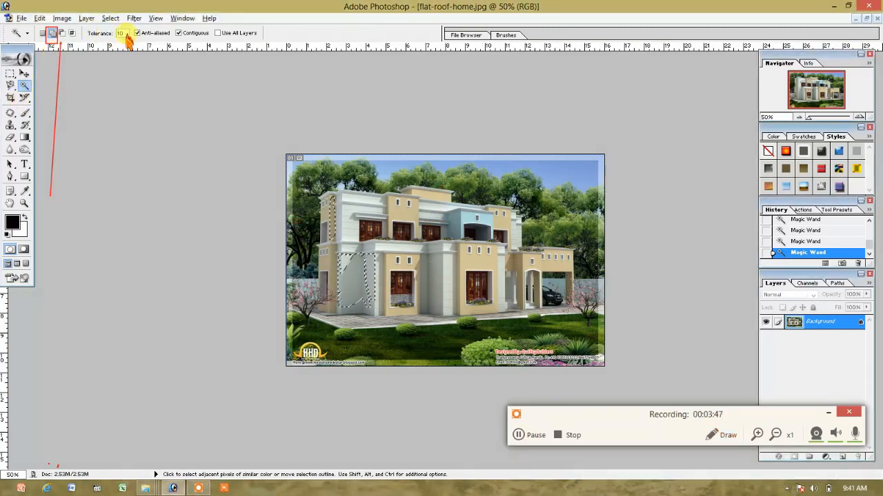
type("50")
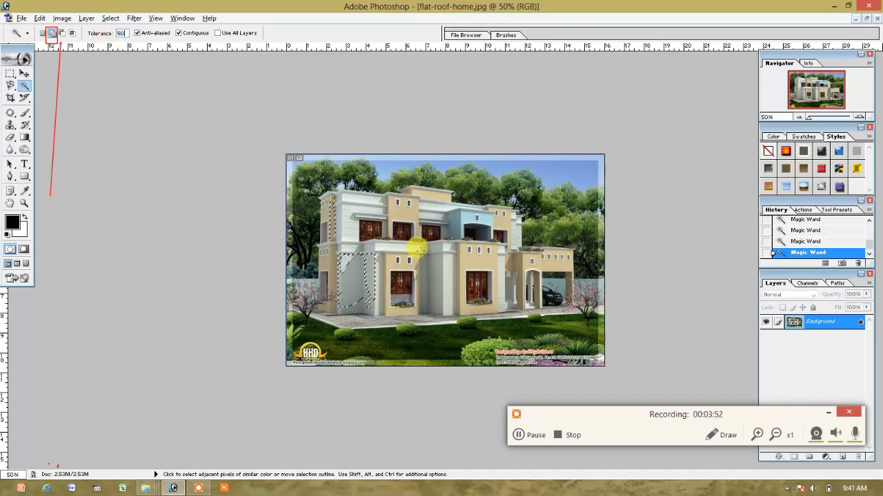
left_click(428, 335)
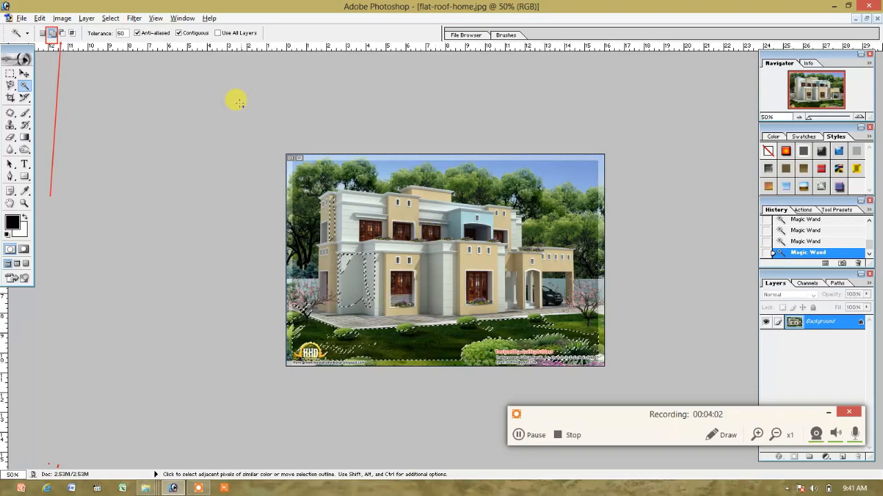
Use the Magic Wand's subtract mode to remove the left-hand walls and the lawn from the selection
left_click(62, 33)
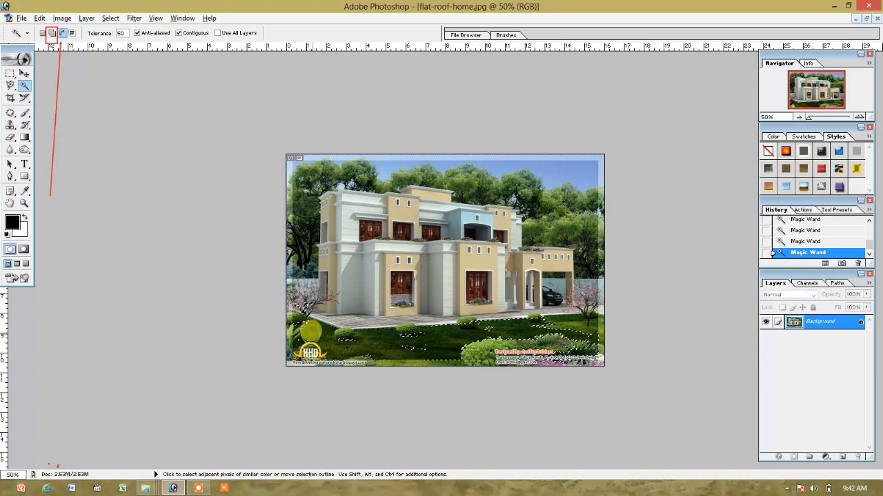
left_click(400, 343)
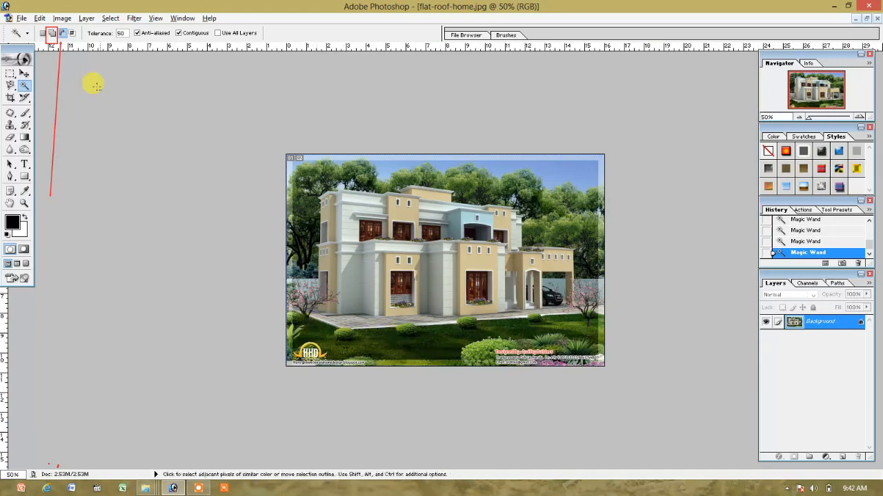
left_click(63, 33)
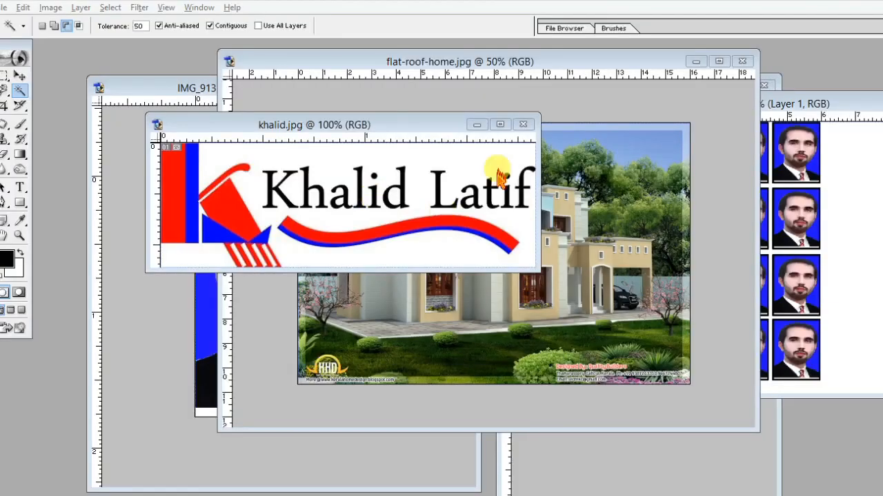
Maximize the logo image and try the Magic Wand's intersect mode on its main white background and the separate lower-left white area
left_click(501, 124)
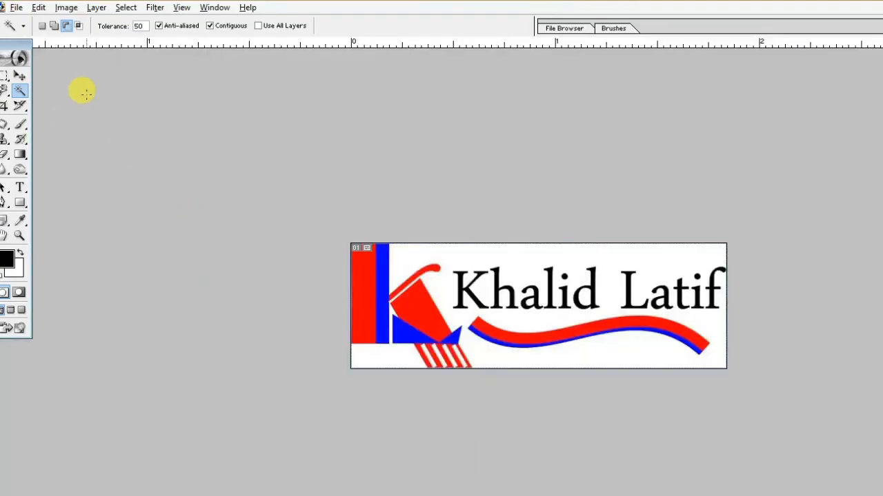
left_click(78, 26)
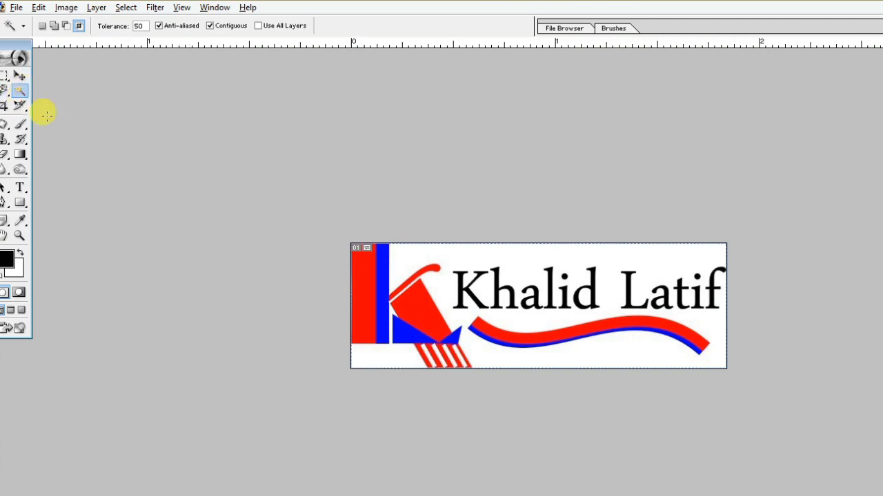
left_click(445, 253)
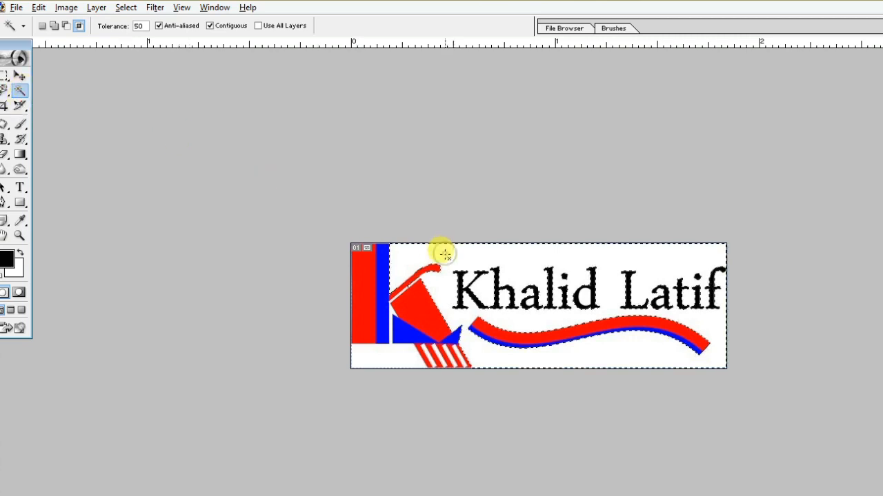
left_click(379, 355)
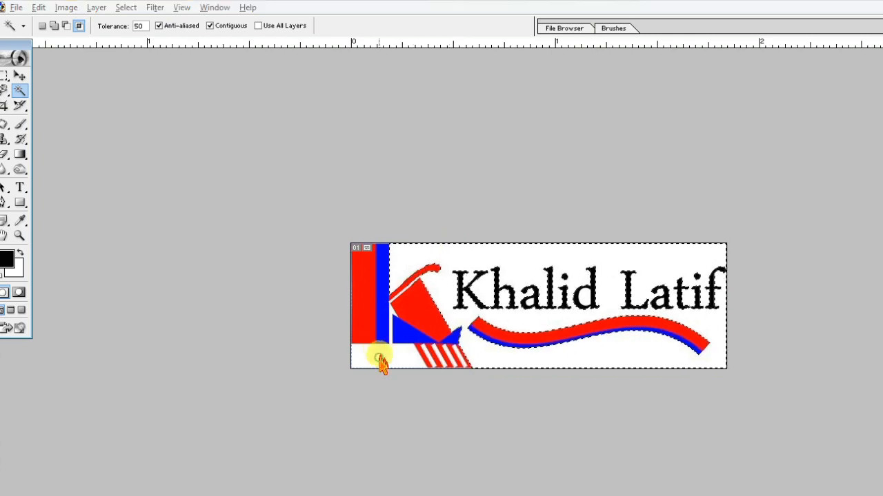
left_click(514, 217)
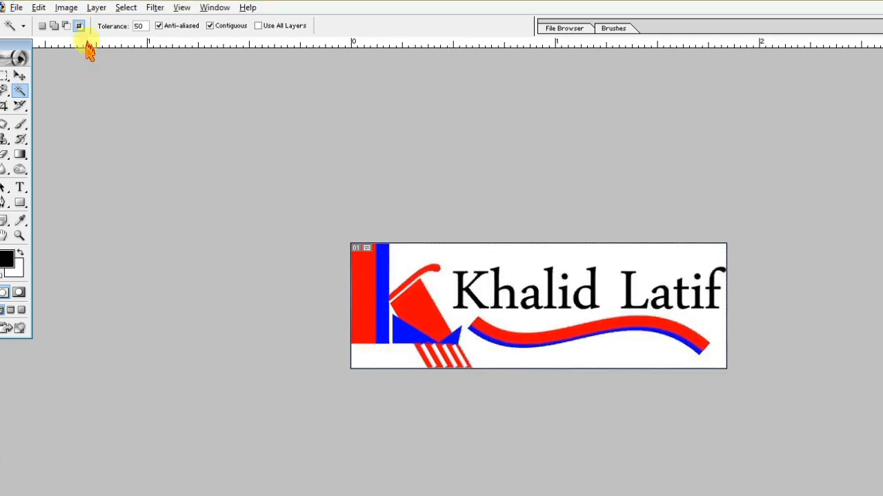
Build up a selection of the logo's white background areas in add mode and invert it to select the artwork
left_click(54, 26)
left_click(379, 347)
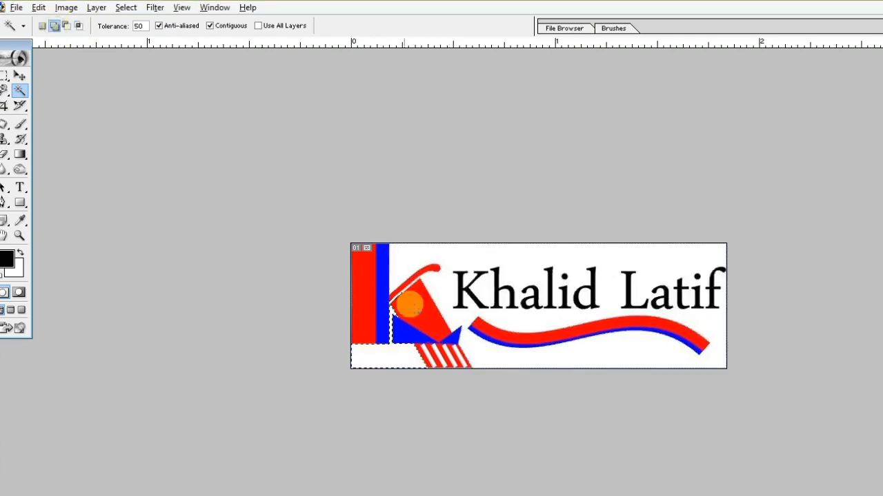
left_click(463, 267)
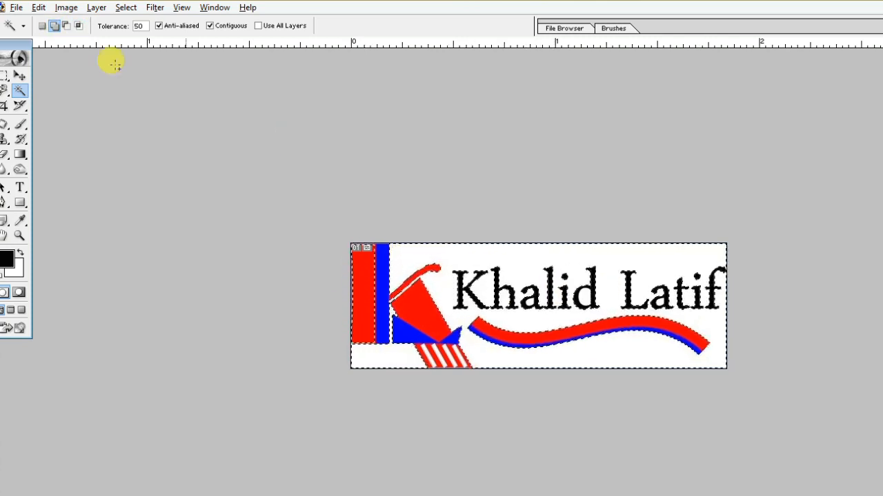
left_click(79, 26)
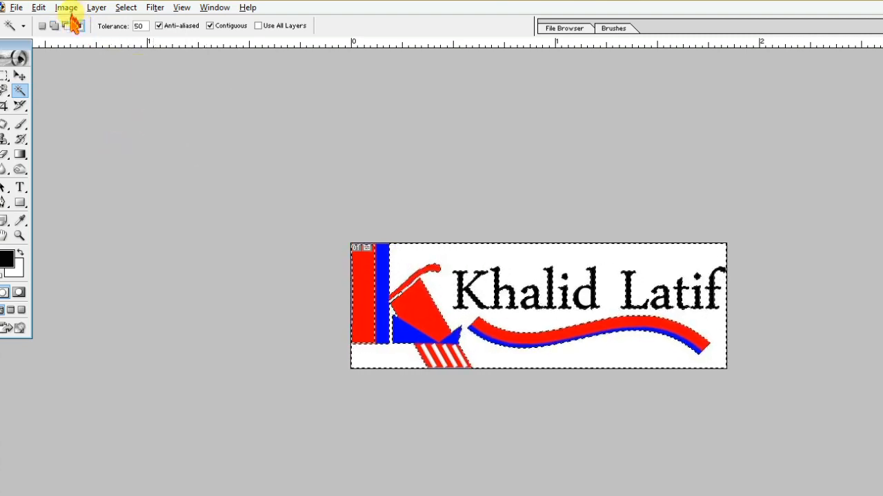
left_click(127, 10)
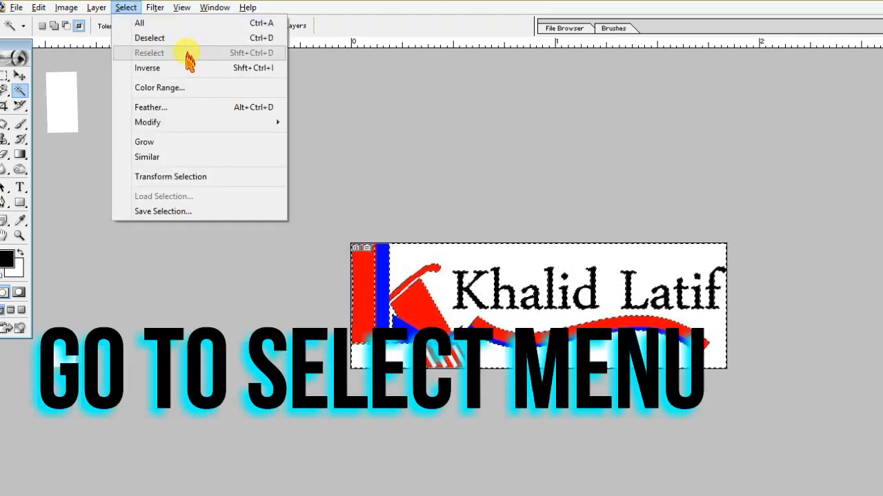
left_click(178, 69)
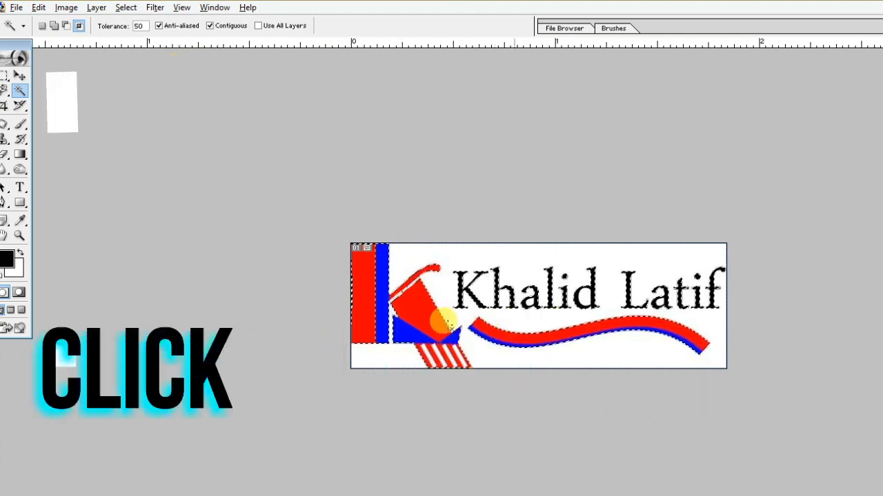
left_click(766, 481)
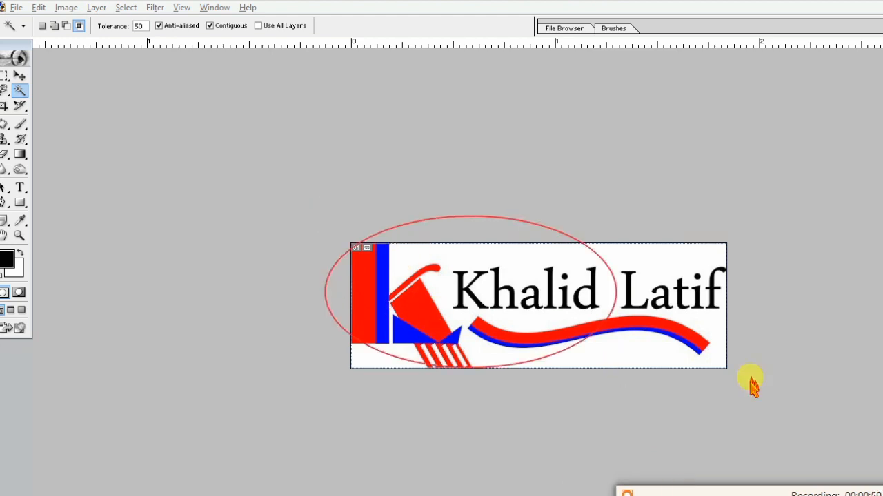
left_click_drag(753, 386, 769, 379)
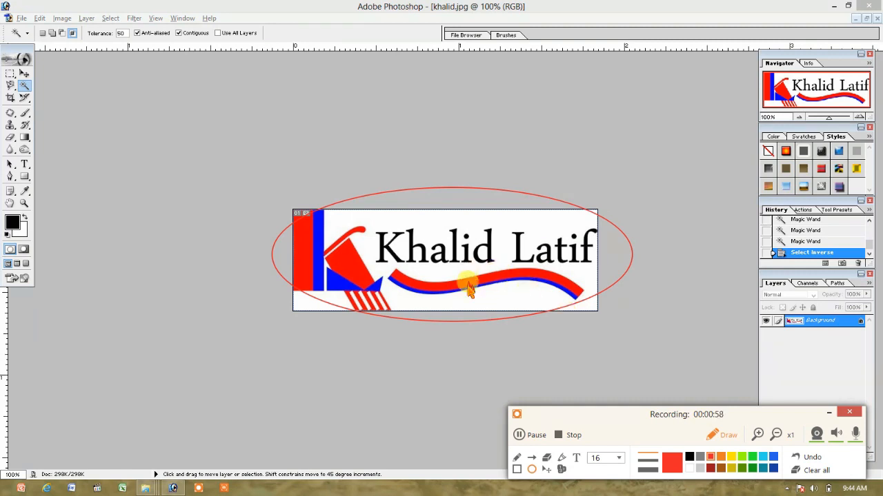
left_click(720, 435)
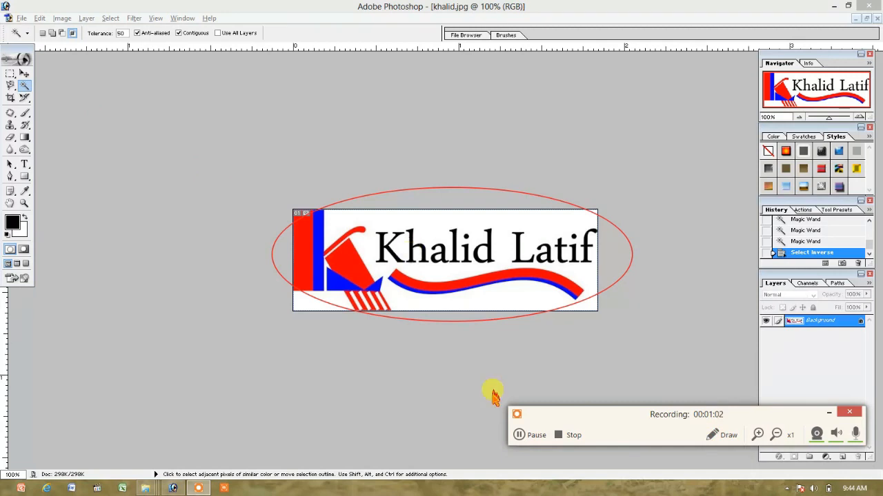
left_click(517, 435)
left_click(518, 435)
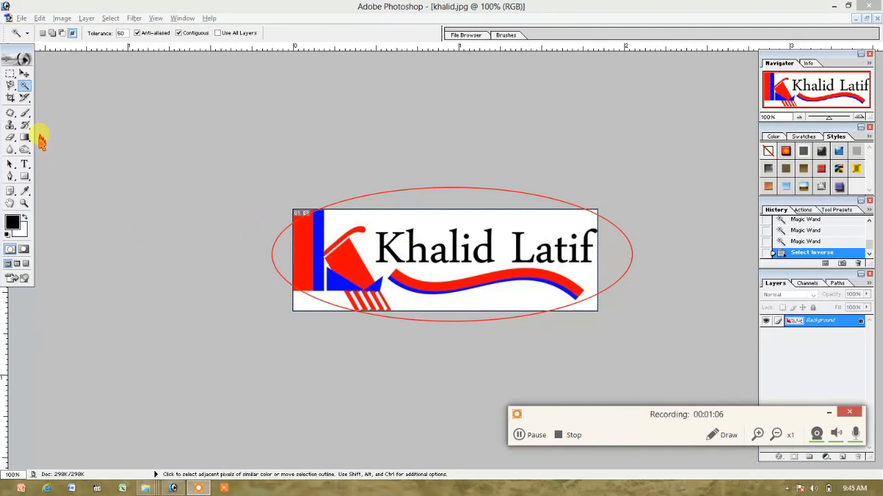
Copy the selected logo artwork and create a blank 8 x 10 inch document, moving its window slightly aside
left_click(340, 256)
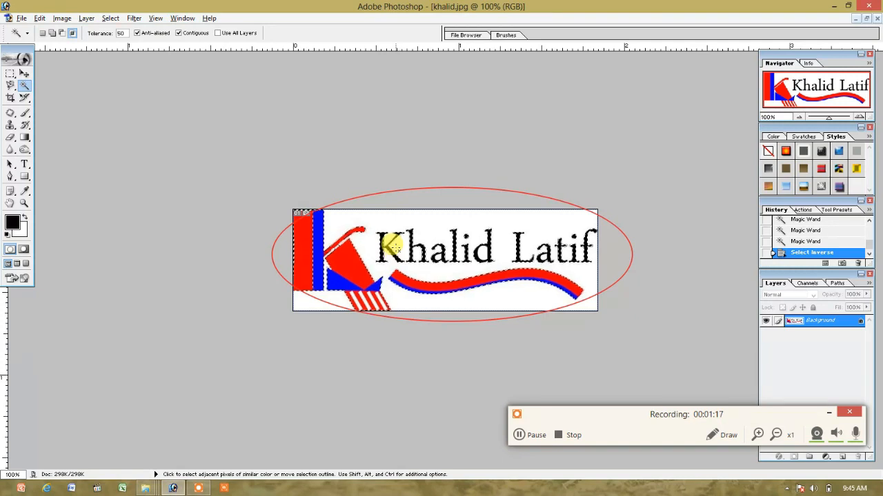
key("ctrl+c")
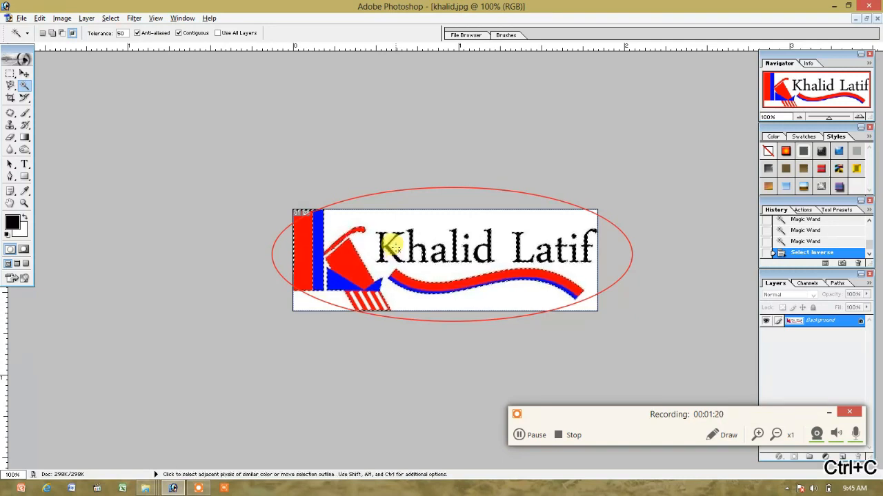
key("ctrl+n")
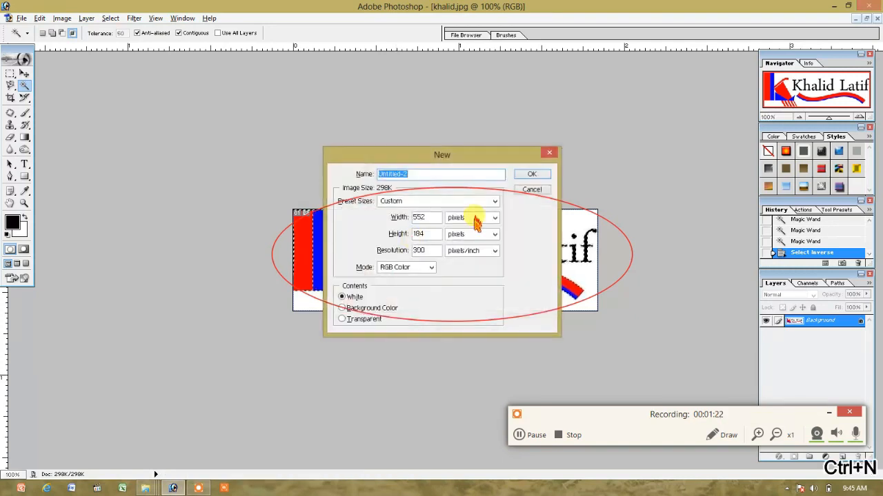
left_click(464, 202)
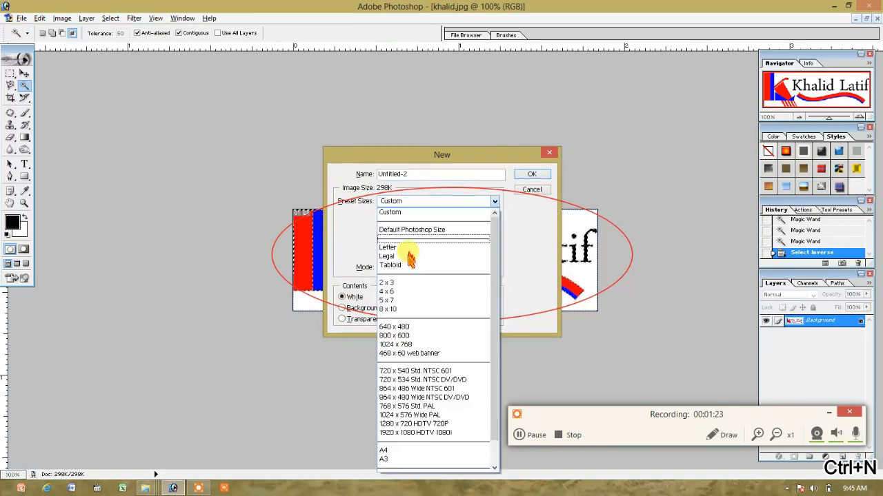
left_click(398, 310)
left_click(530, 176)
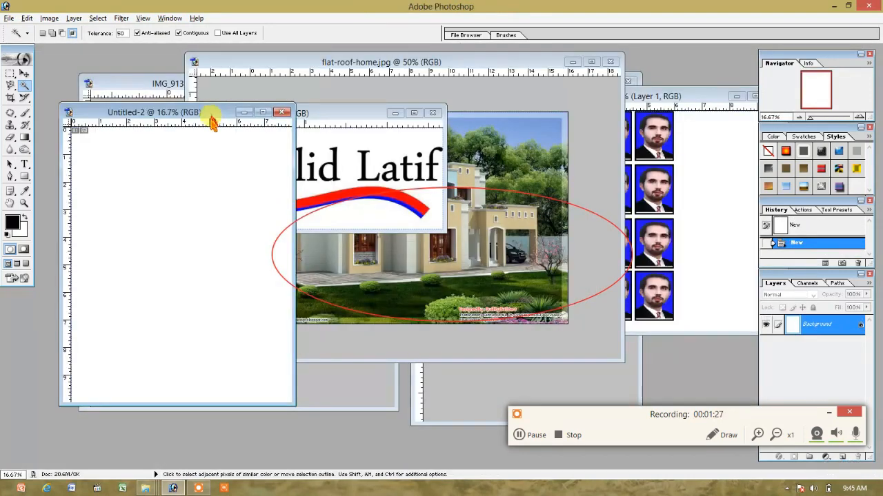
left_click_drag(209, 113, 238, 115)
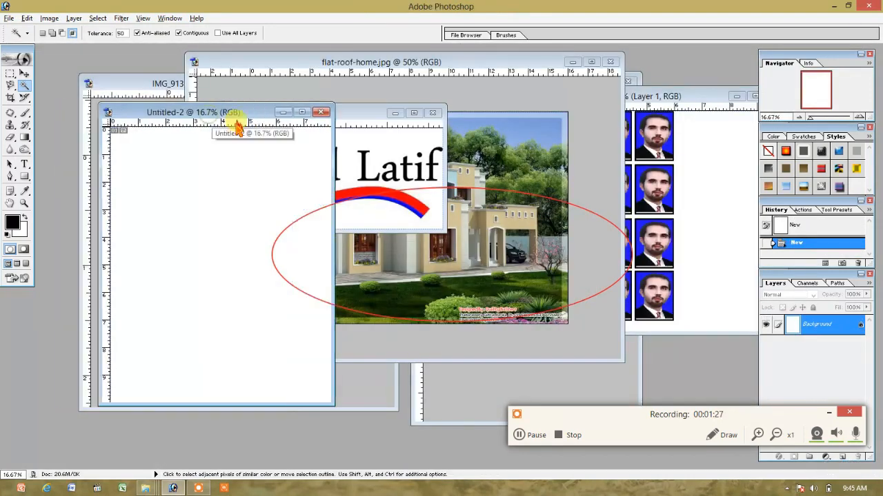
left_click(189, 179)
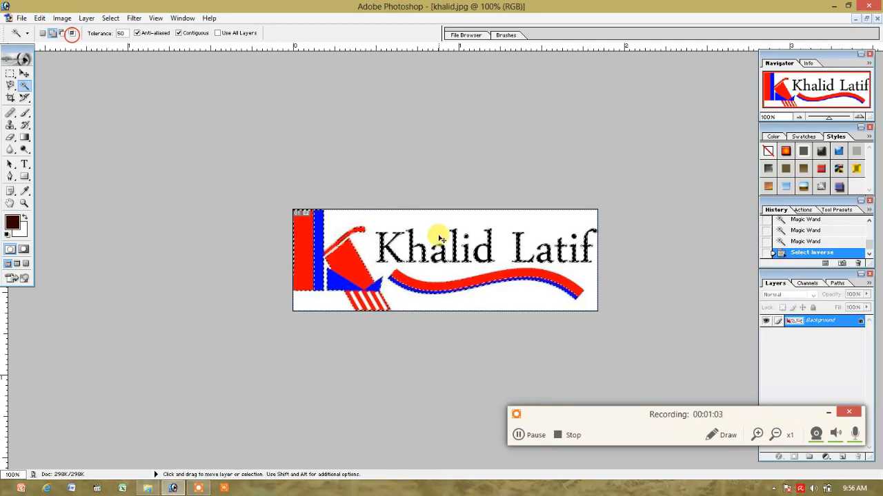
Copy the logo selection again and create a new white RGB document with the 8 x 10 preset at 300 pixels/inch
key("ctrl+c")
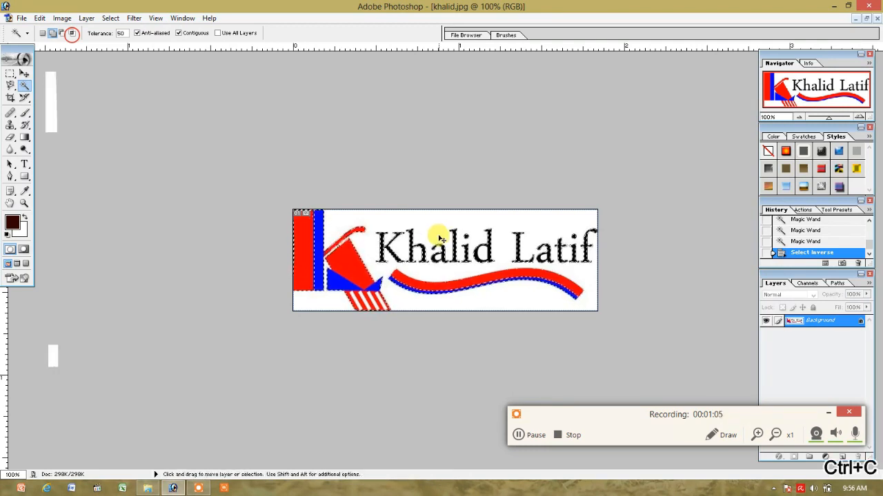
key("ctrl+n")
left_click(481, 202)
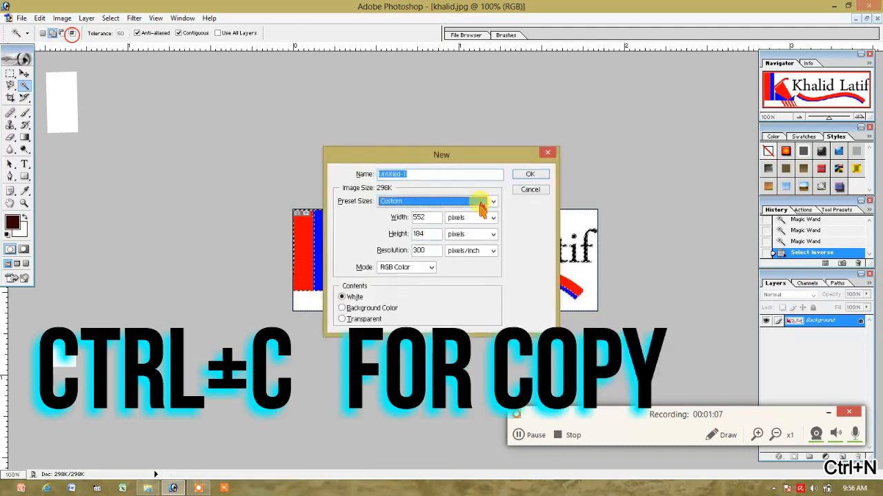
left_click(407, 311)
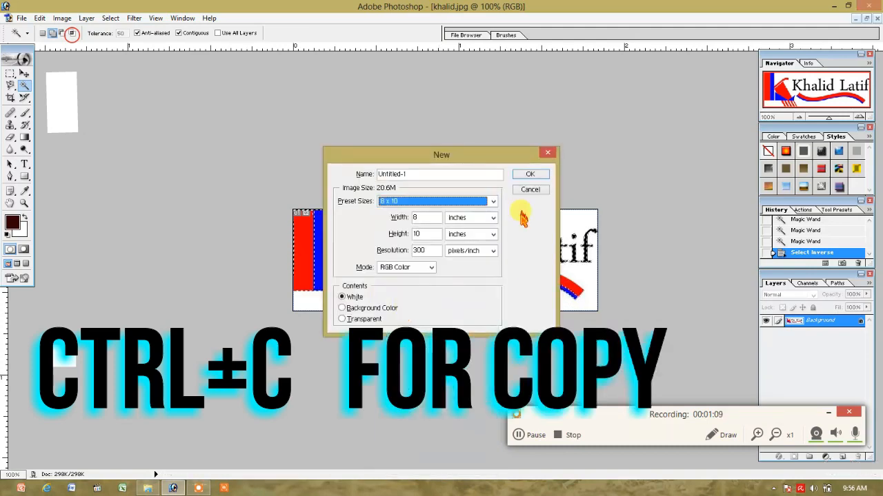
left_click(530, 174)
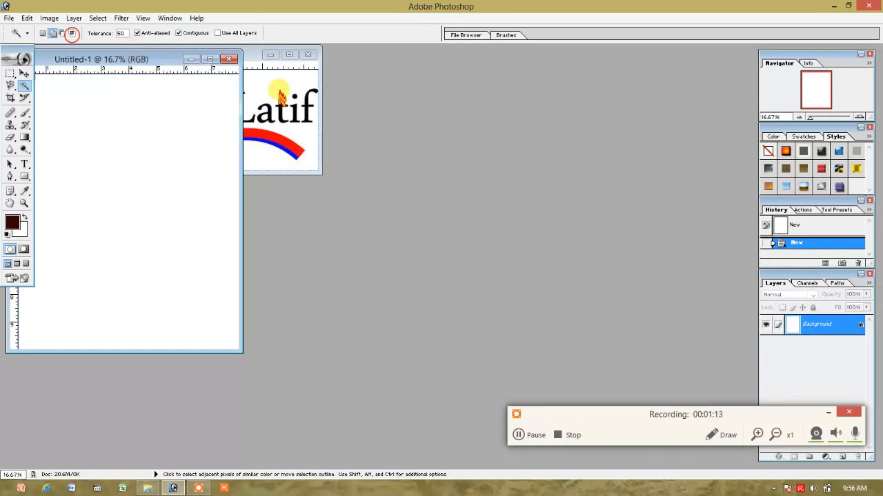
Move the new document's window clear of the logo image and paste the copied logo into it
left_click_drag(146, 62, 431, 105)
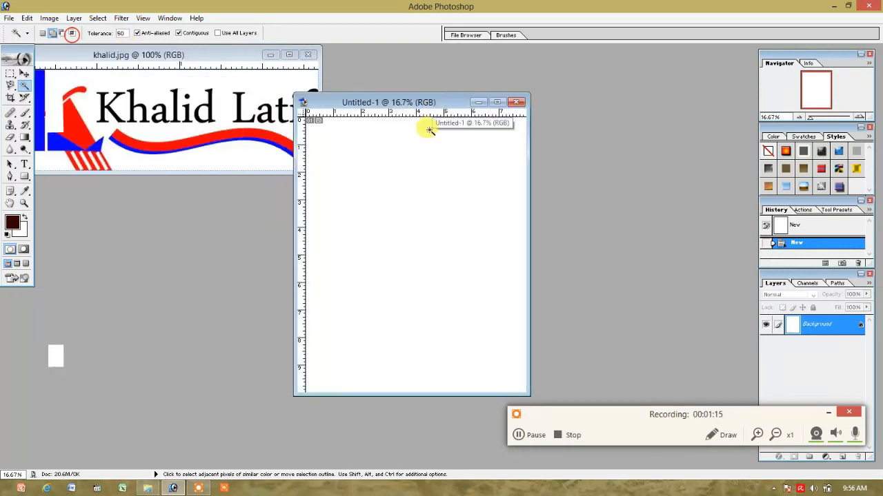
key("ctrl+v")
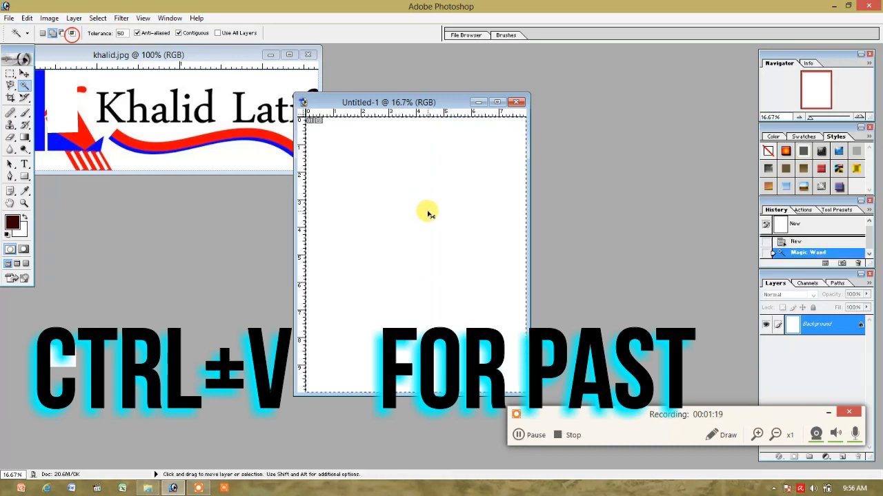
key("ctrl+v")
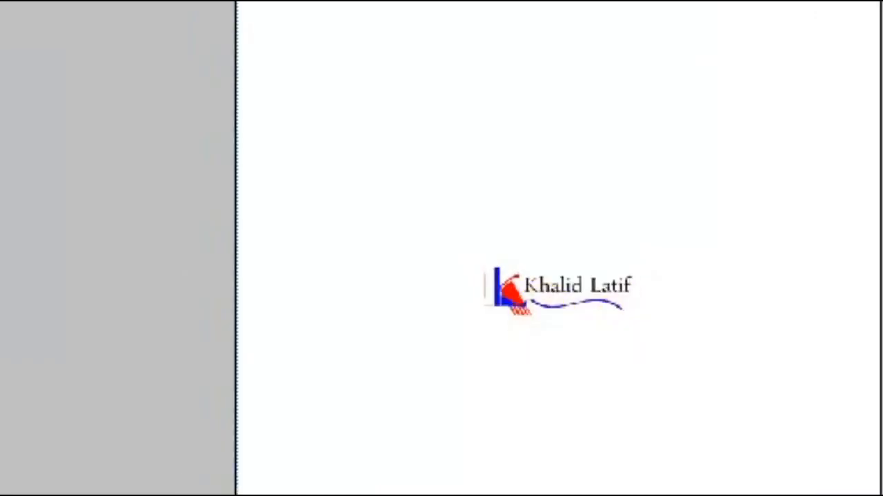
left_click(569, 285)
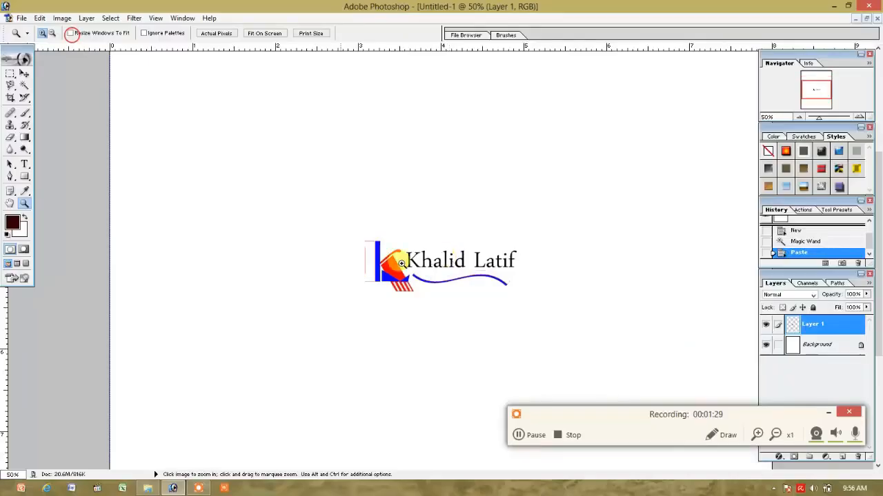
left_click(519, 436)
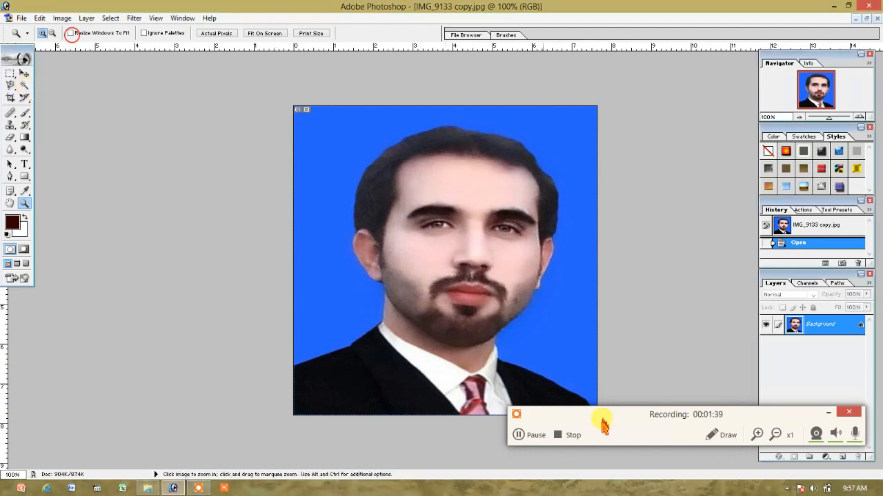
left_click(720, 435)
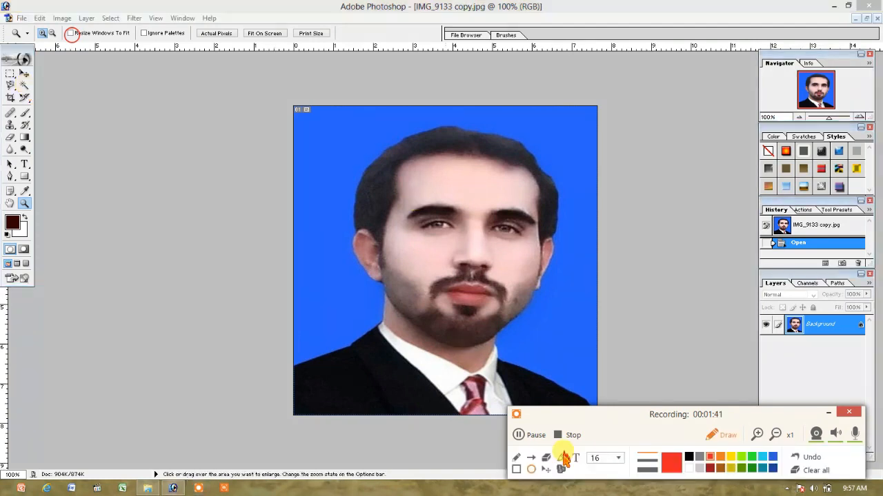
left_click(530, 459)
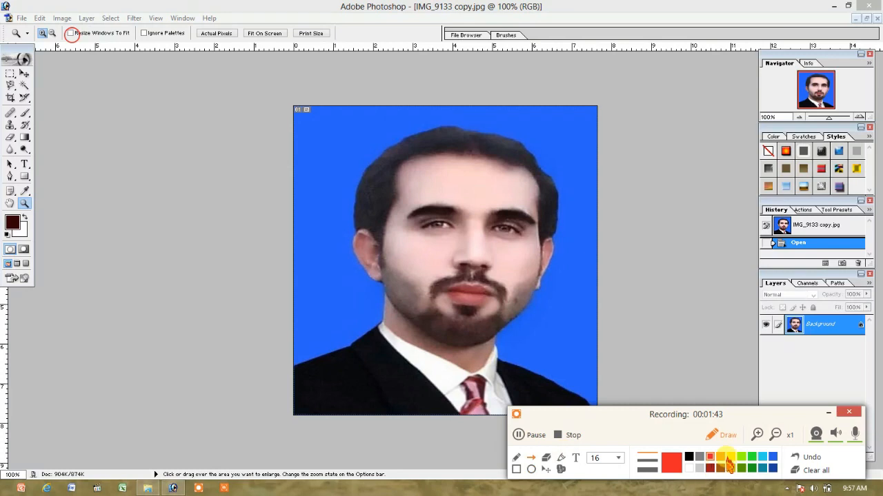
left_click(729, 458)
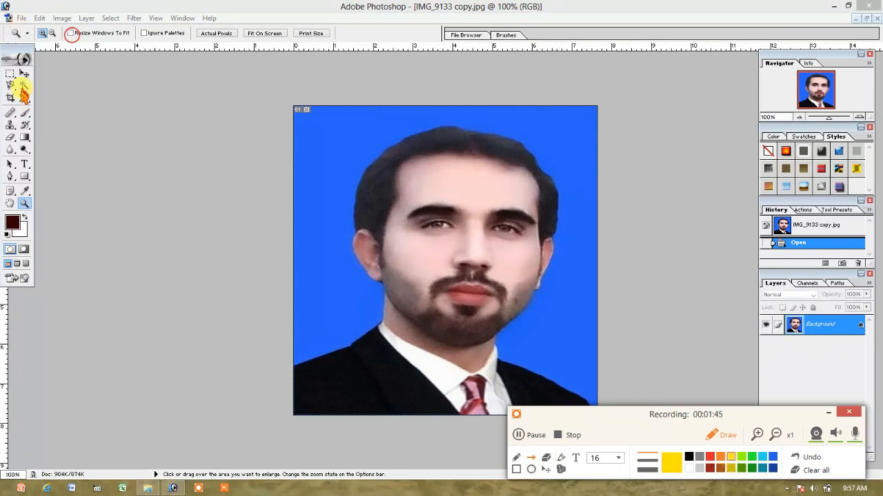
left_click(717, 435)
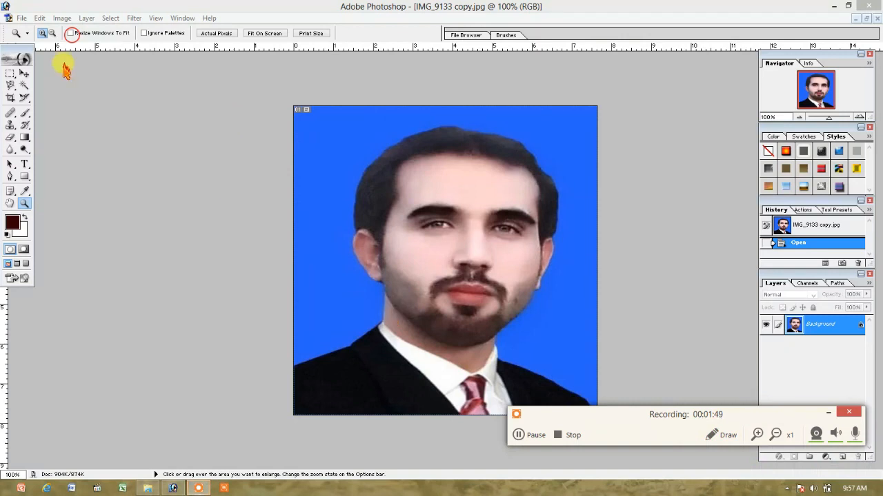
Select the portrait's blue background with the Magic Wand at tolerance 50 and invert the selection to the man
left_click(20, 86)
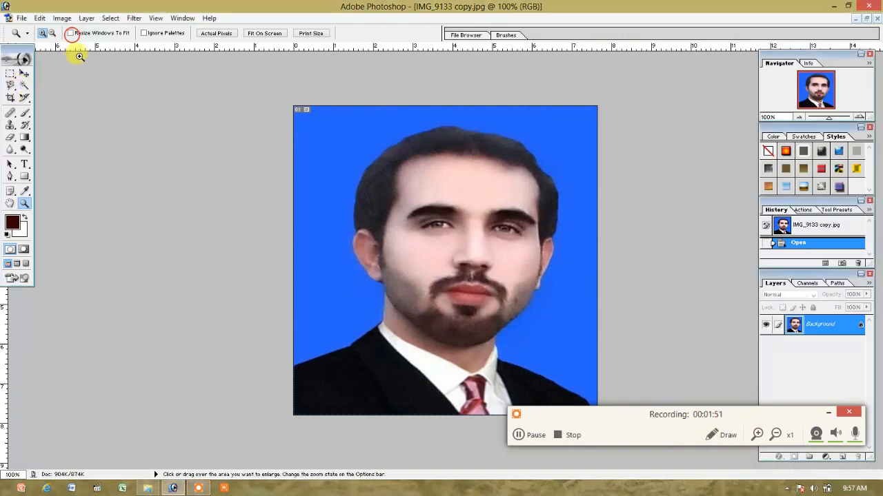
left_click(24, 87)
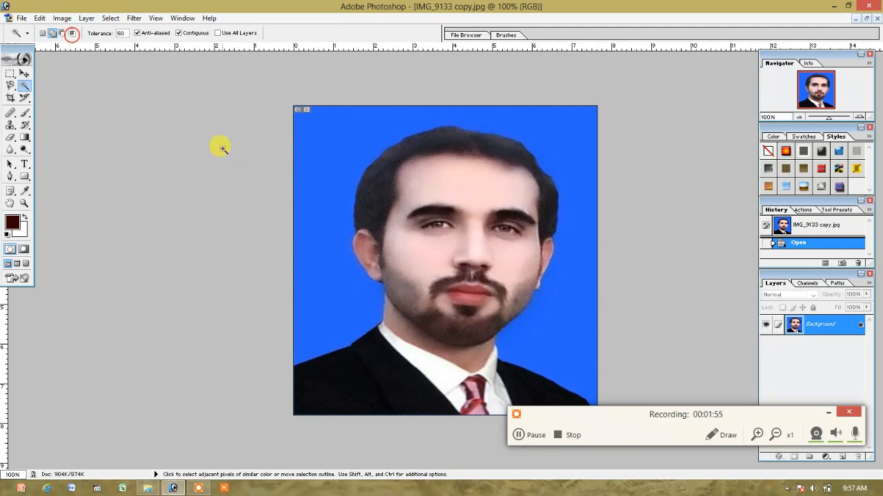
left_click(328, 172)
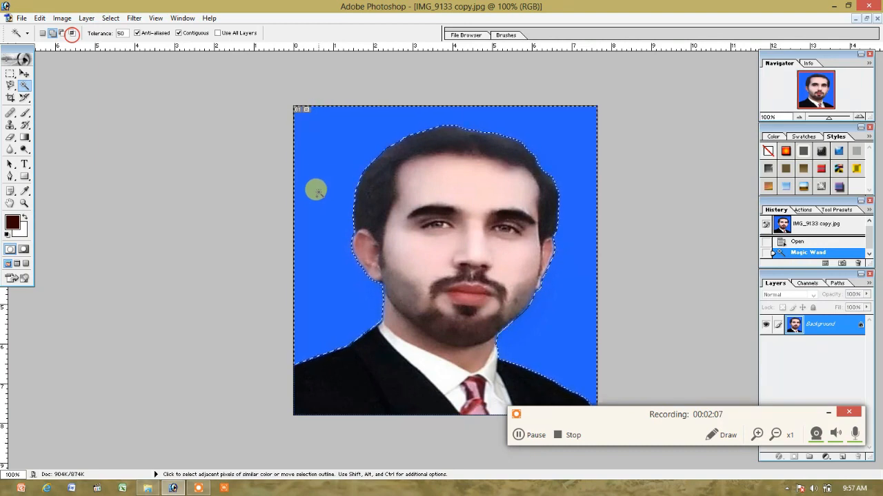
left_click(105, 18)
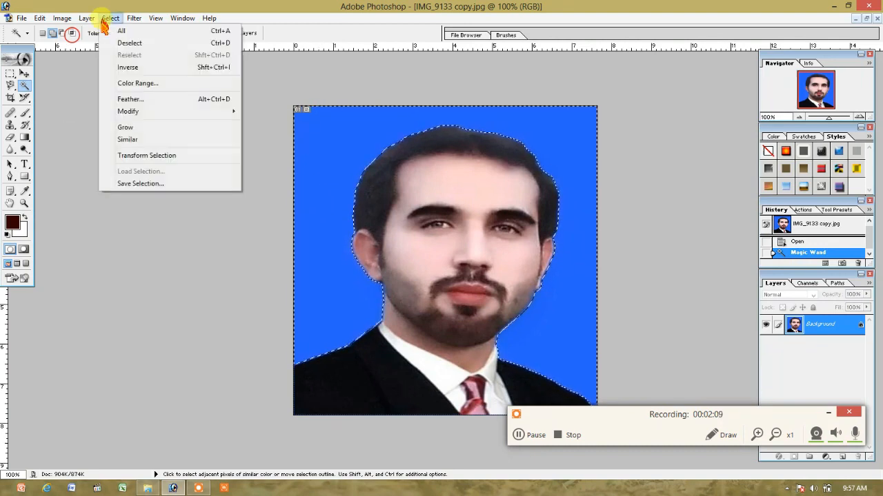
left_click(132, 69)
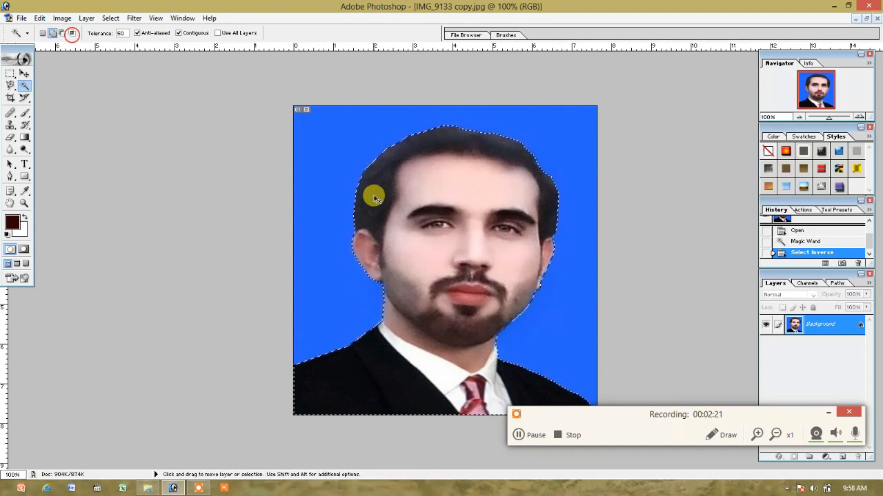
Create a new white RGB document with the 8 x 10 preset
key("ctrl+n")
left_click(493, 200)
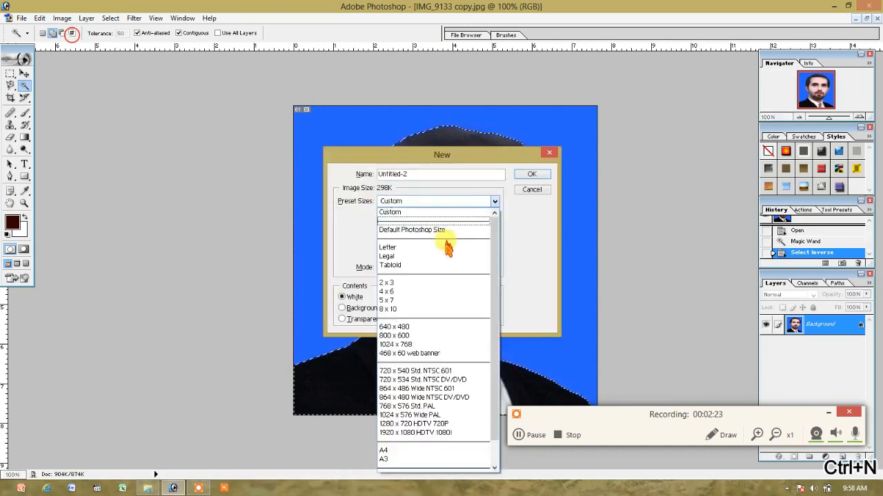
left_click(403, 315)
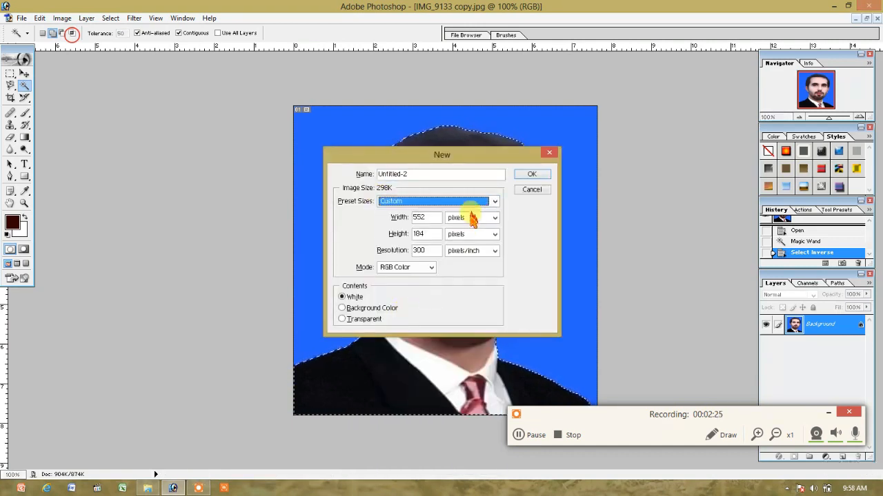
left_click(488, 201)
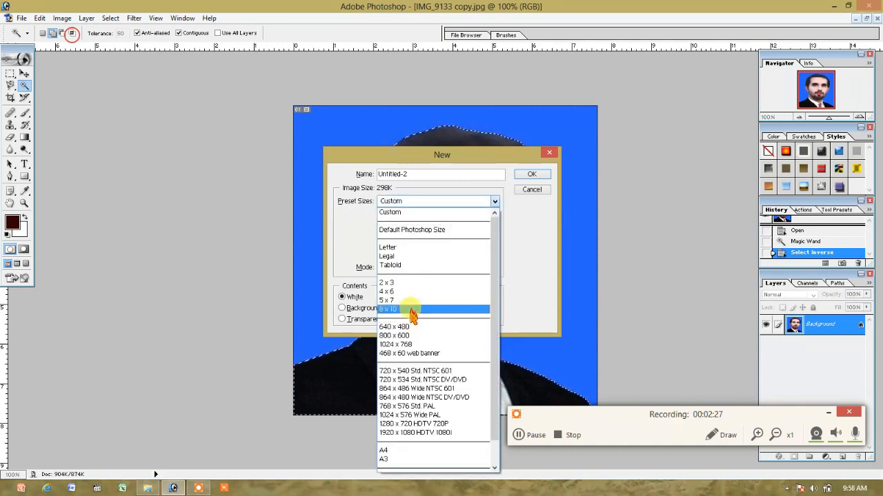
left_click(412, 313)
left_click(544, 177)
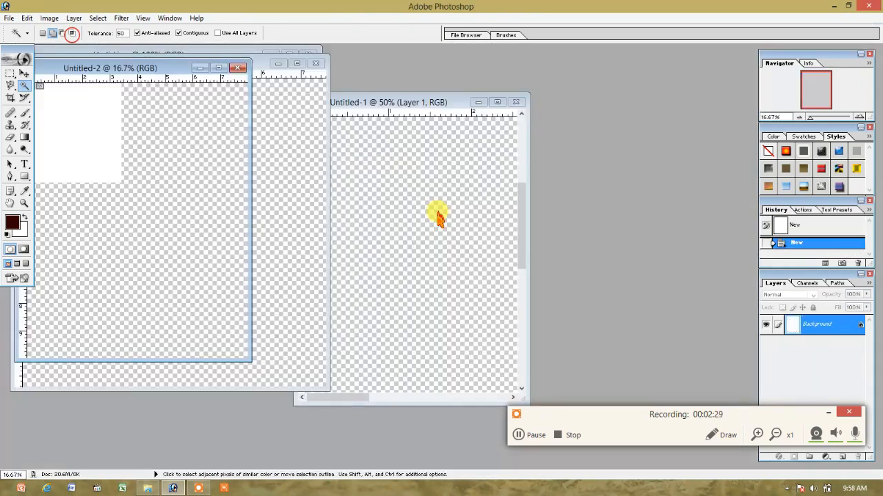
left_click(155, 153)
key("ctrl+v")
left_click_drag(154, 68, 347, 134)
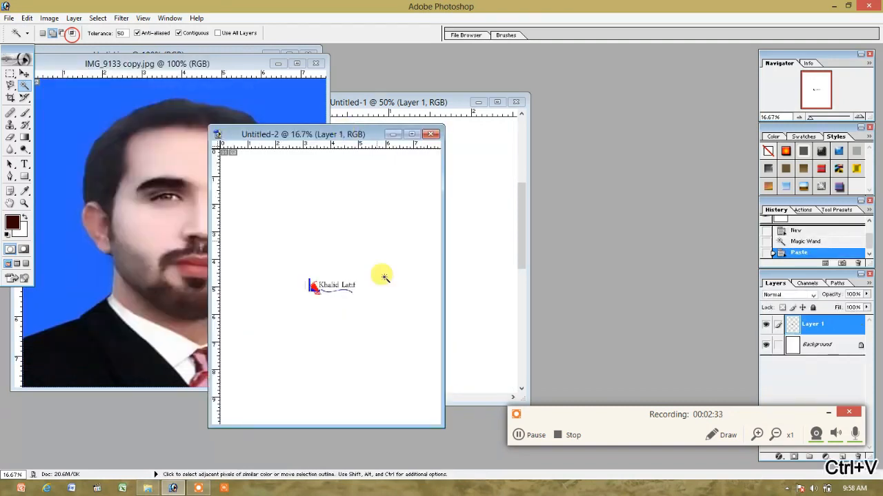
key("ctrl+z")
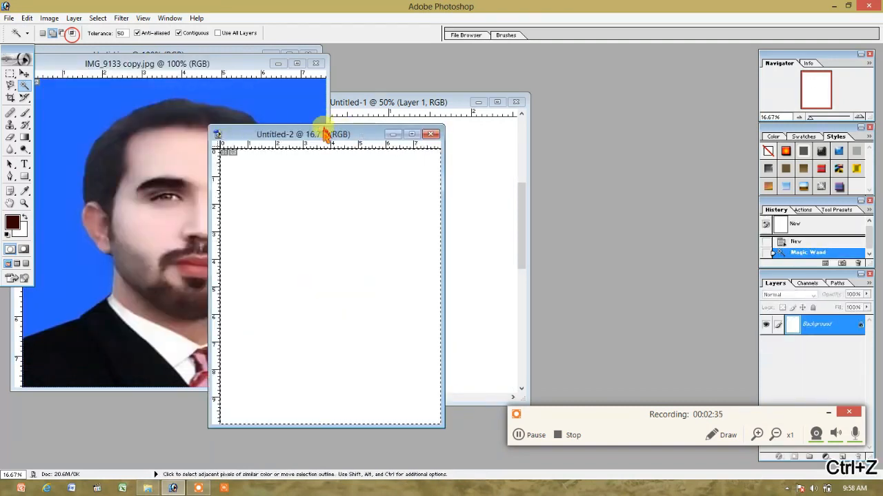
Move the new document's window clear of the portrait, copy the selected man and paste him into the new document
left_click_drag(324, 132, 431, 173)
left_click(178, 179)
key("ctrl+c")
left_click_drag(228, 63, 216, 63)
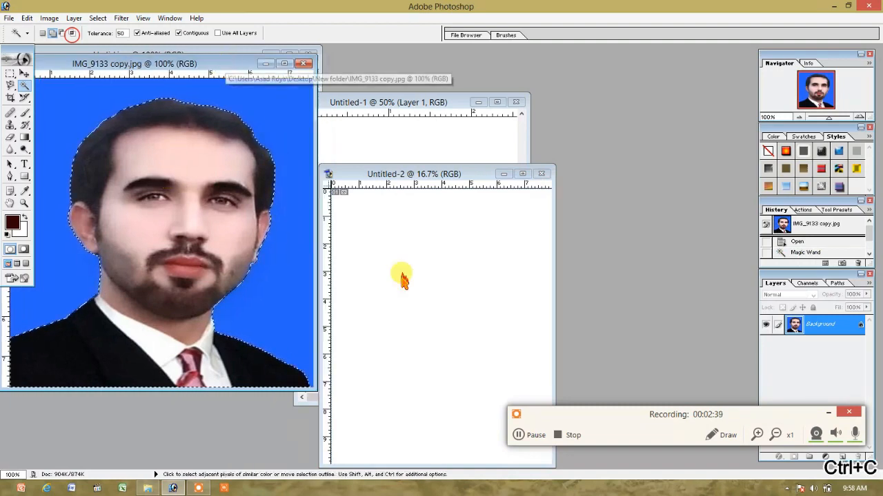
left_click(413, 288)
key("ctrl+v")
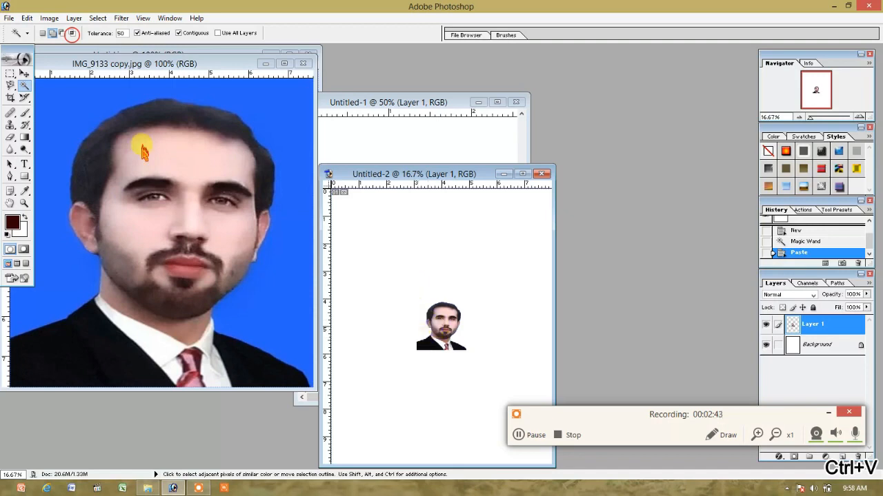
Move the pasted portrait near the page's upper-left corner and scale it to about 141% width and 163% height
left_click(24, 73)
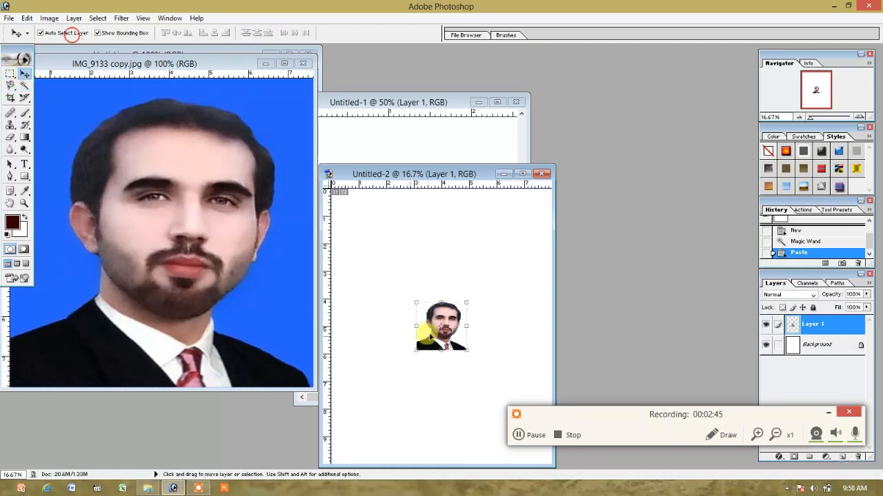
left_click_drag(407, 312, 345, 222)
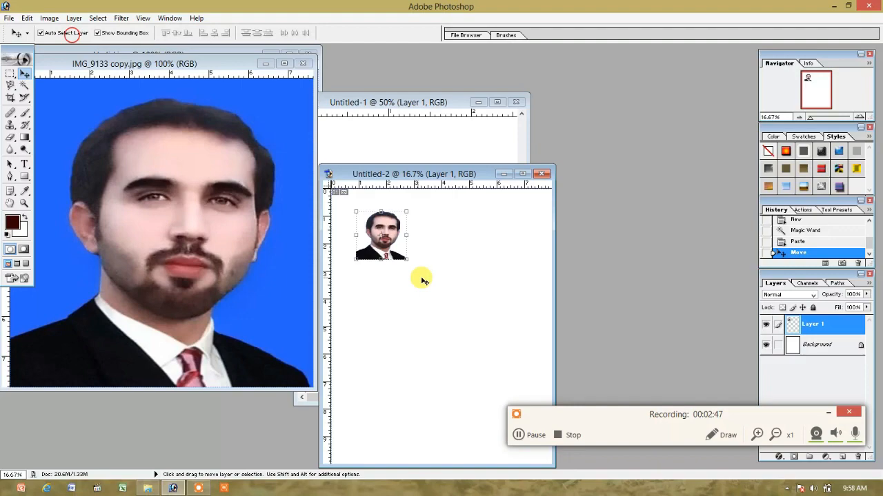
left_click(528, 435)
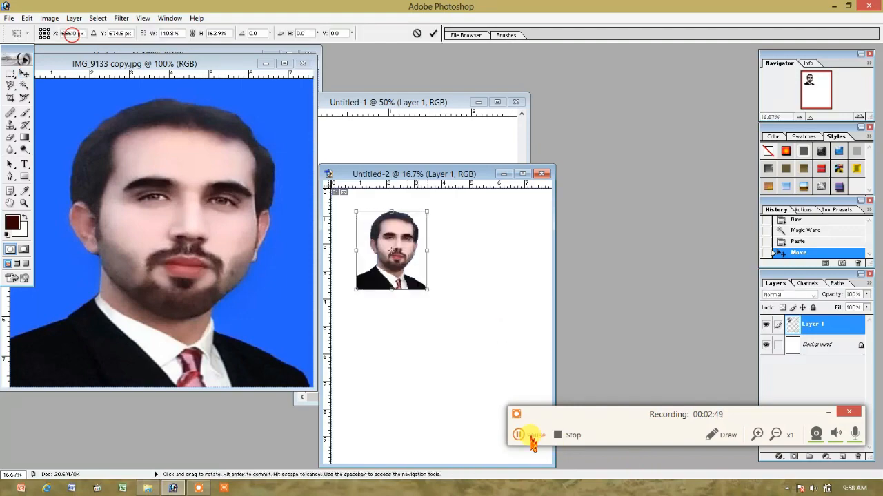